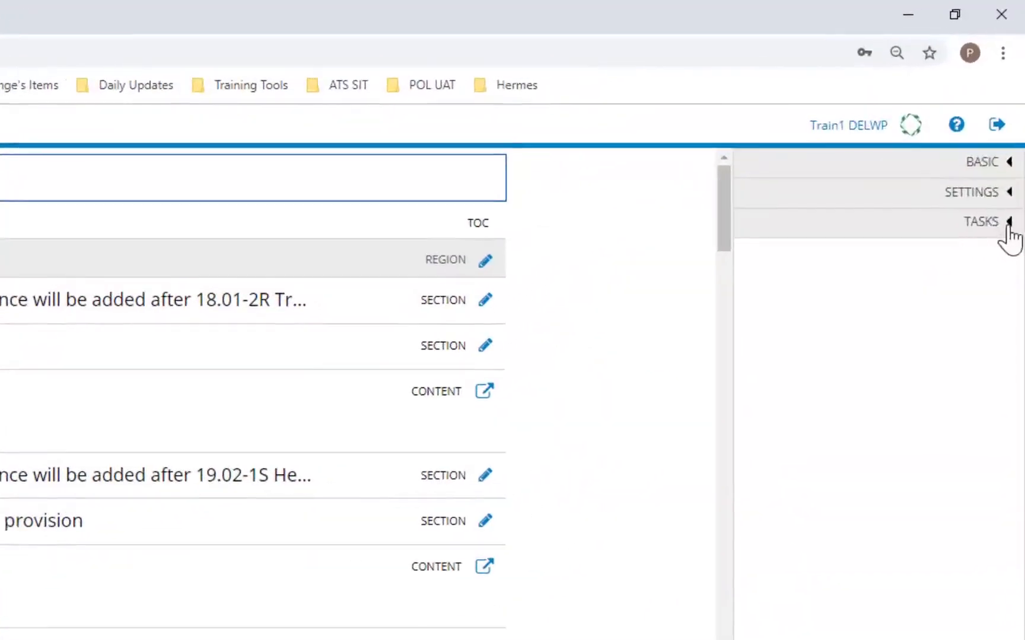
Apply the Refresh Amendment workflow to Amendment C2184gumn from the Tasks menu.
click(1009, 203)
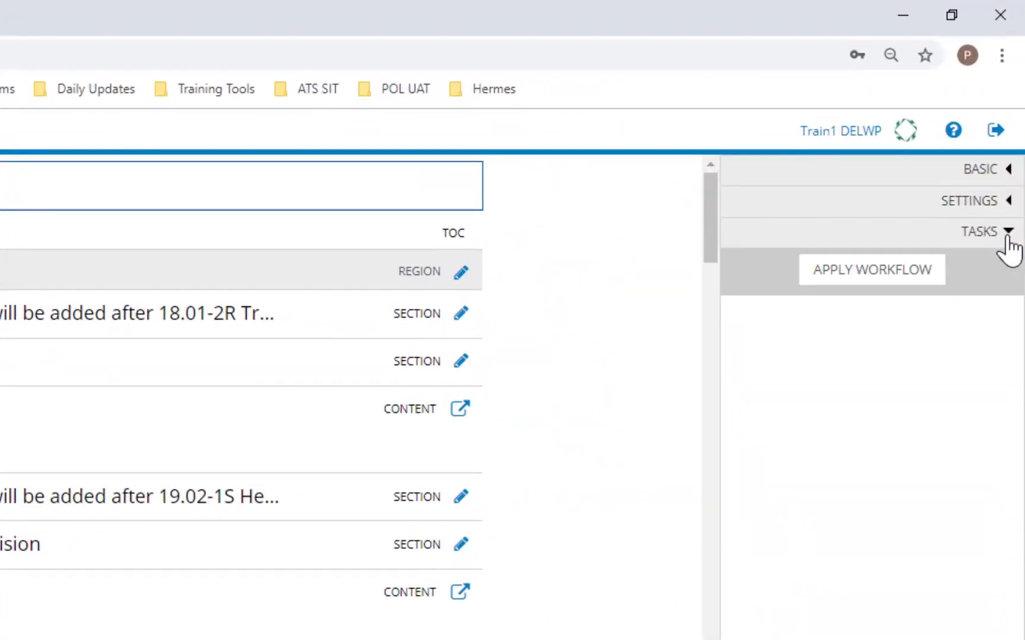
click(874, 278)
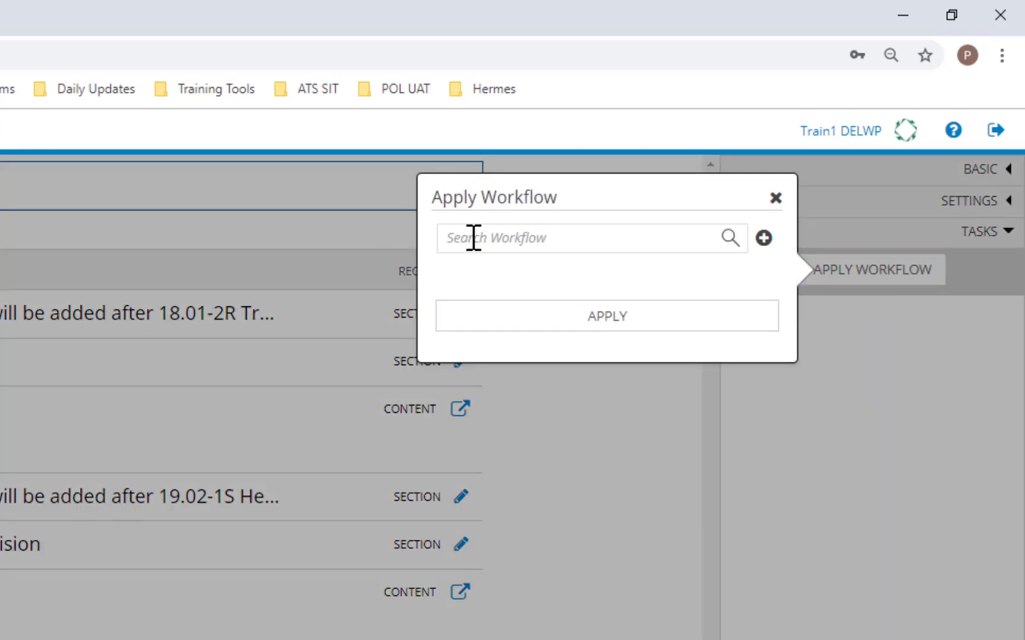
text(refres)
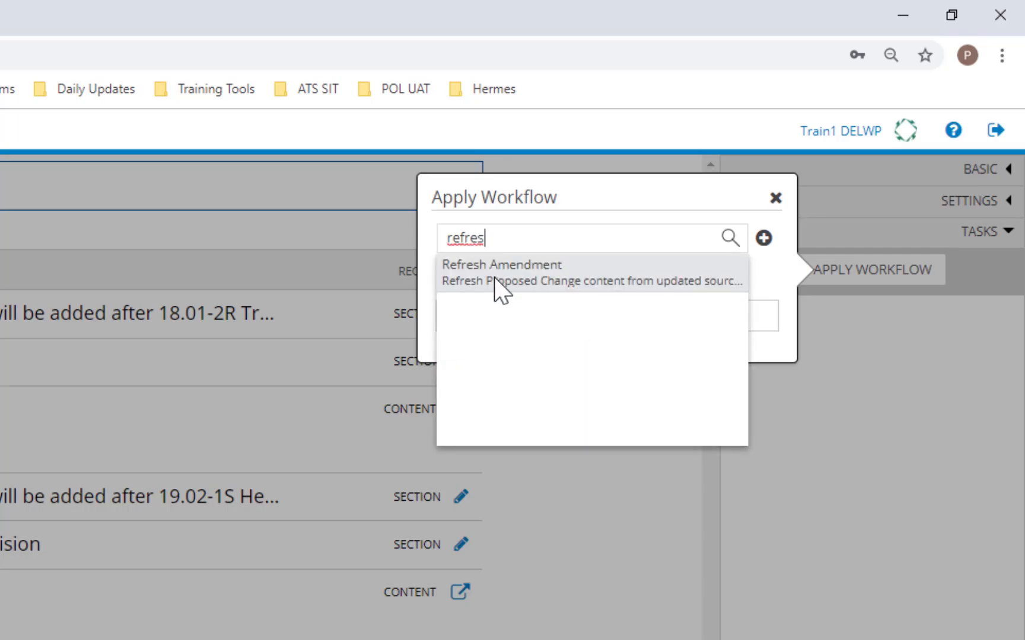
click(494, 277)
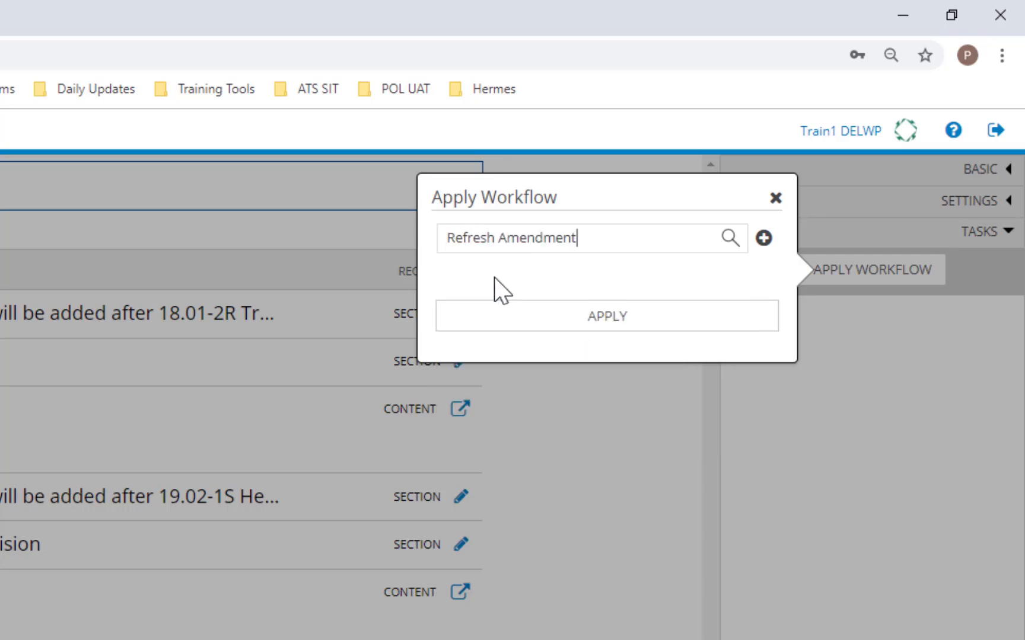
click(764, 239)
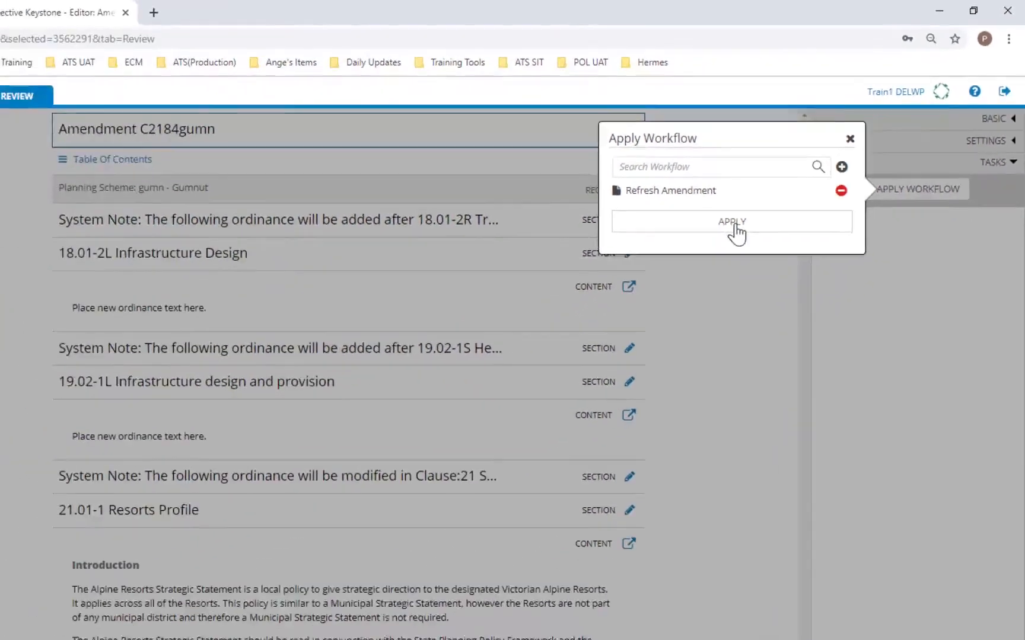
click(733, 224)
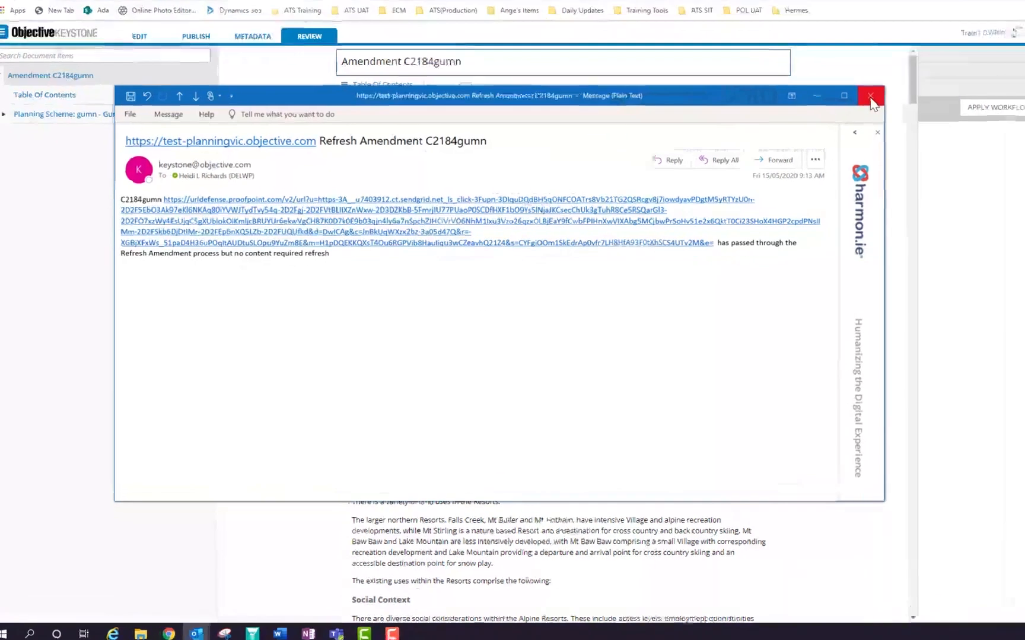
Close the C2184gumn refresh notification and highlight the line listing refreshed contents.
click(828, 126)
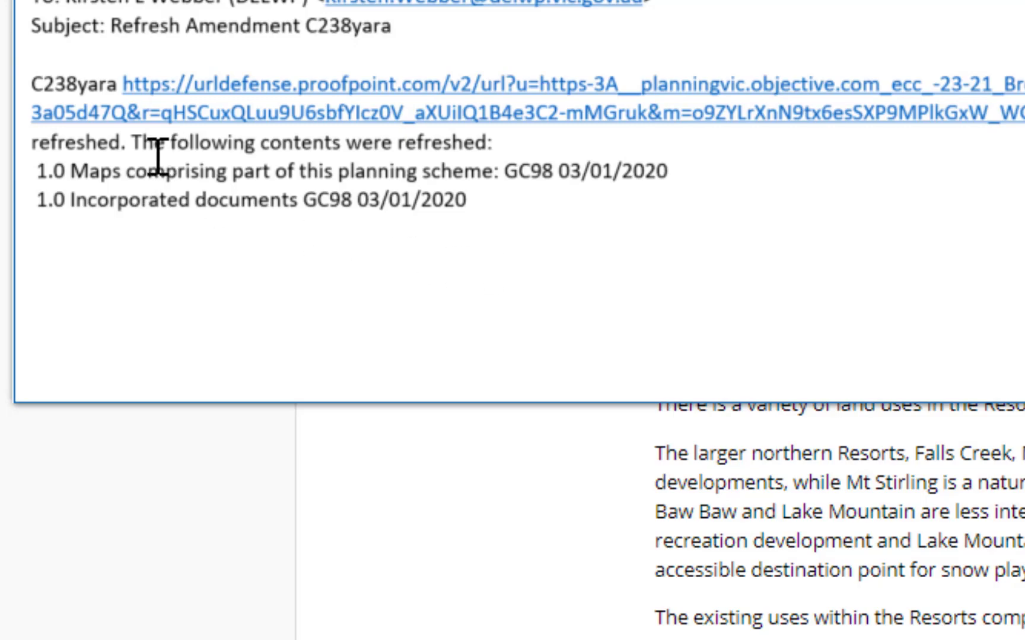
drag(146, 148, 495, 145)
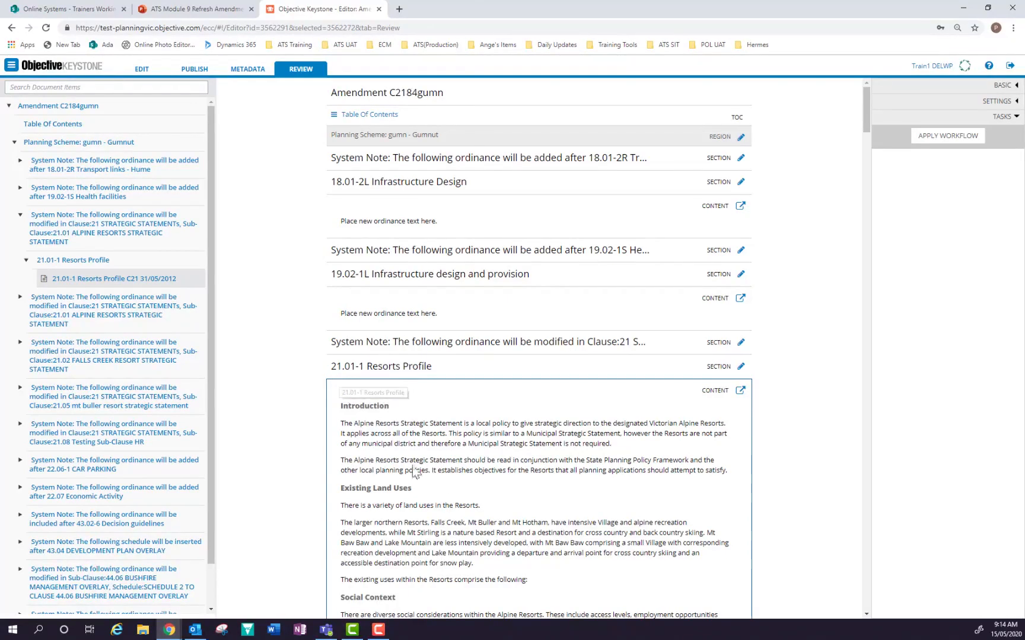
Open the 21.01-1 Resorts Profile clause content in its own editor tab.
scroll(485, 480, down, 1)
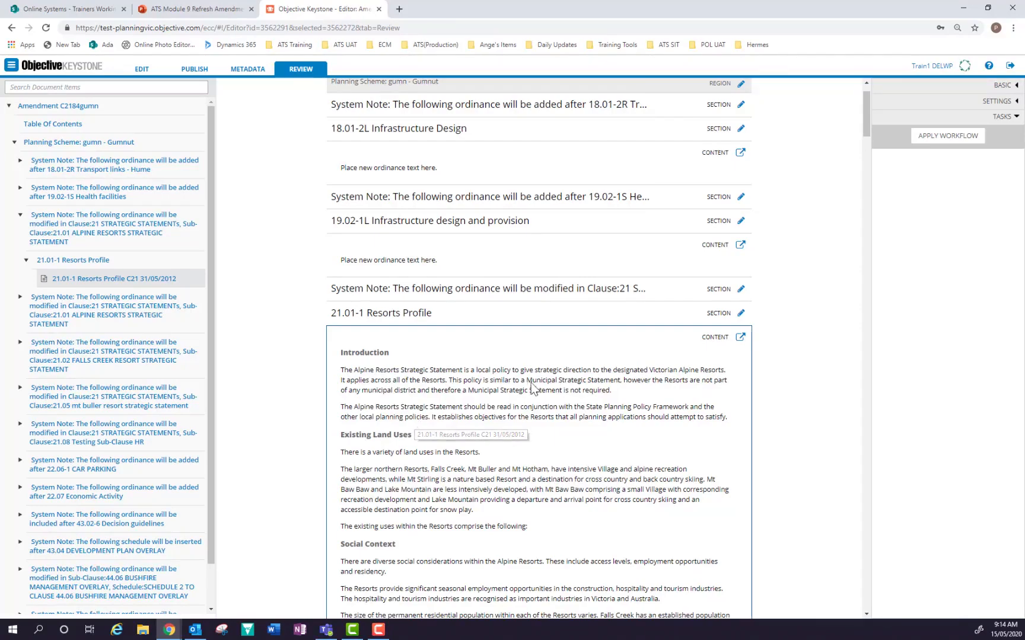
scroll(504, 359, down, 2)
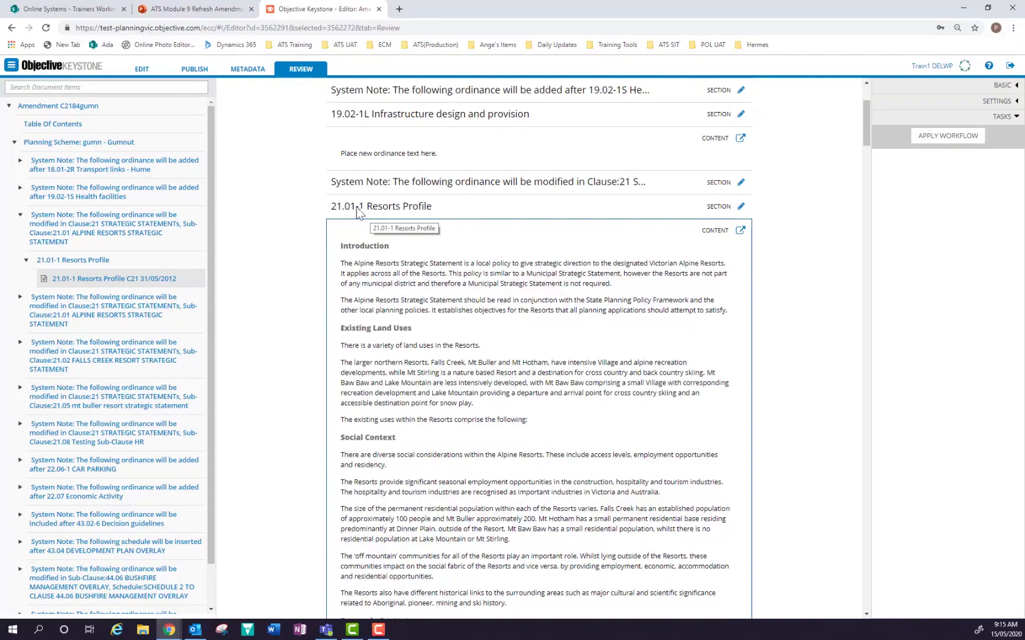
click(740, 231)
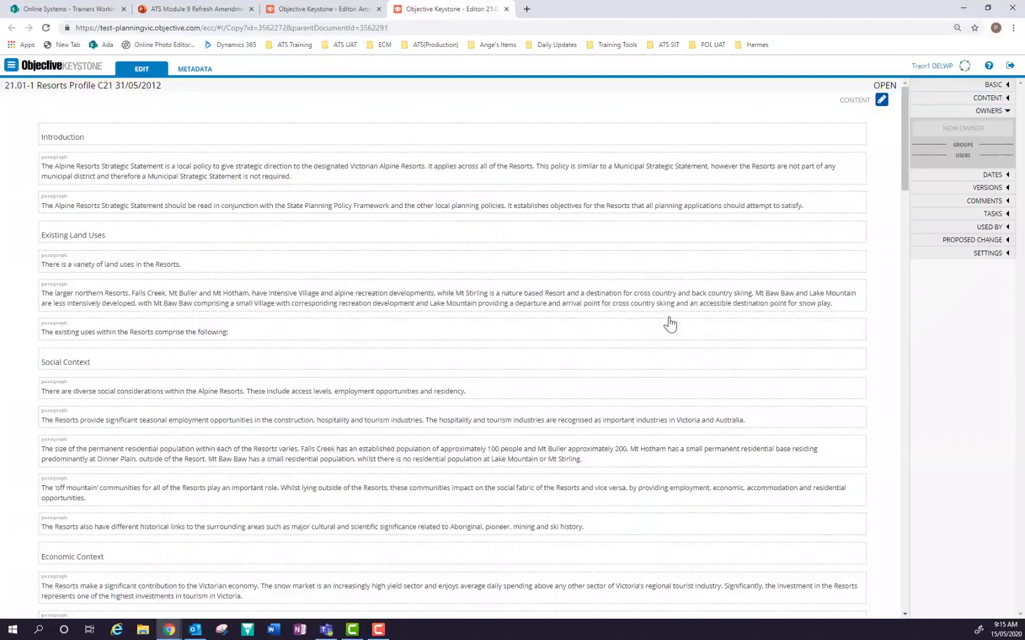
Expand VERSIONS for the Resorts Profile clause to compare 1.11 against 1.10.
click(1000, 193)
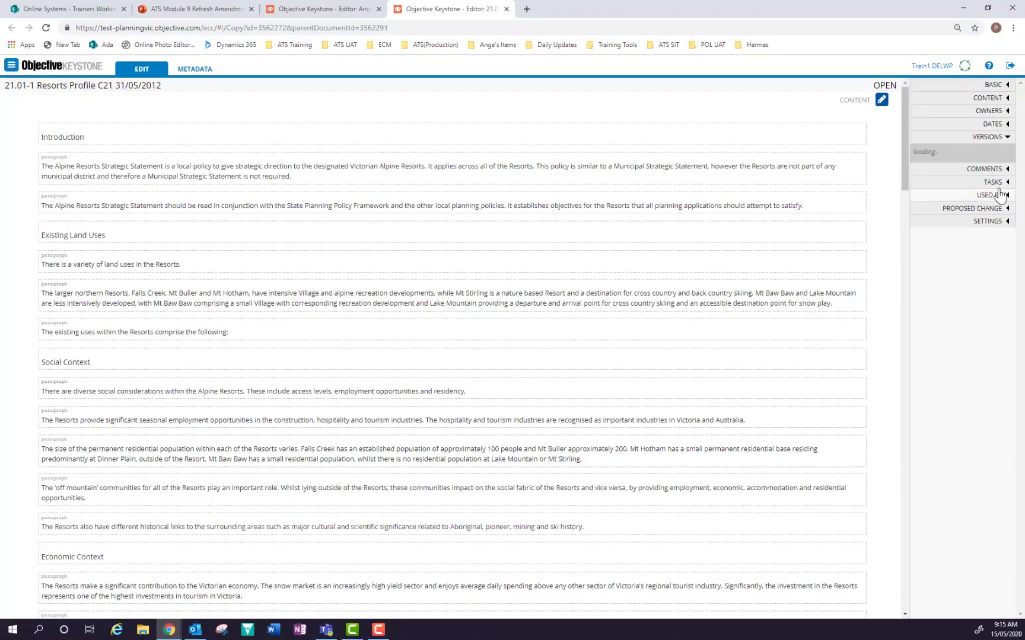
click(1000, 195)
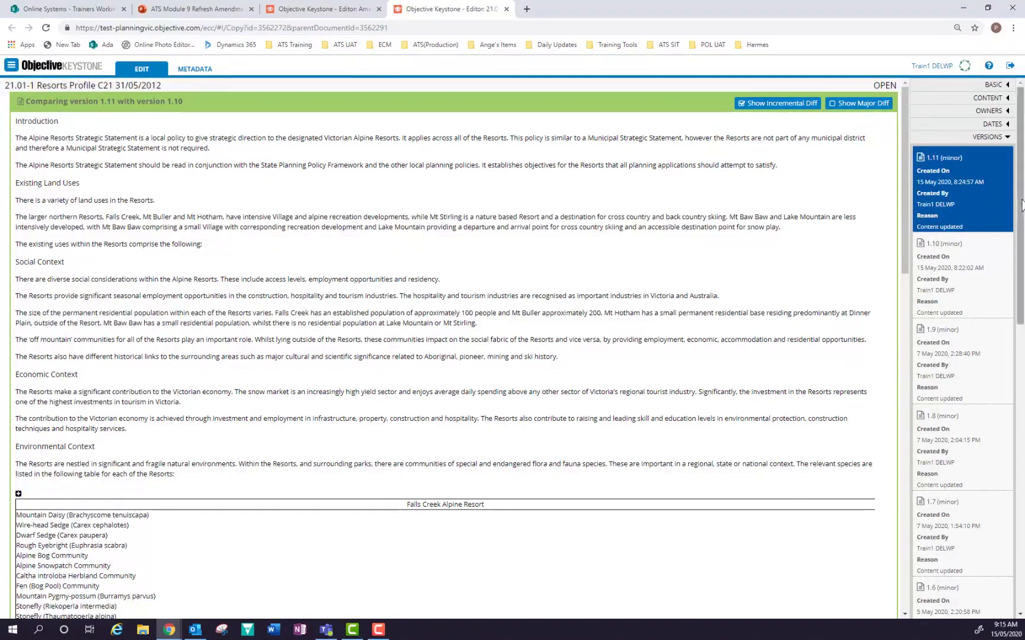
drag(1021, 205, 1018, 513)
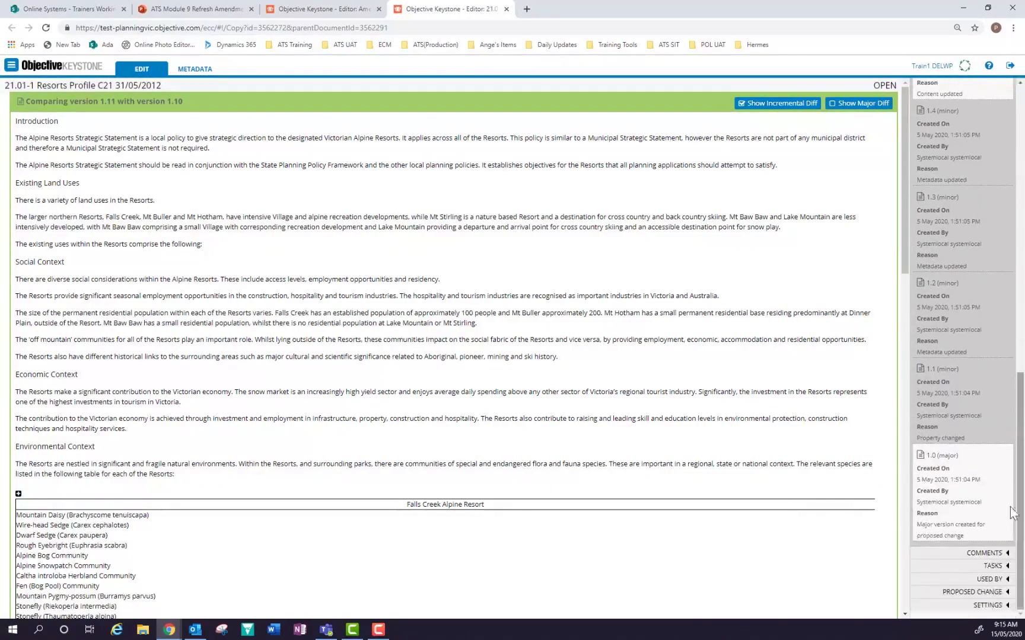
click(932, 506)
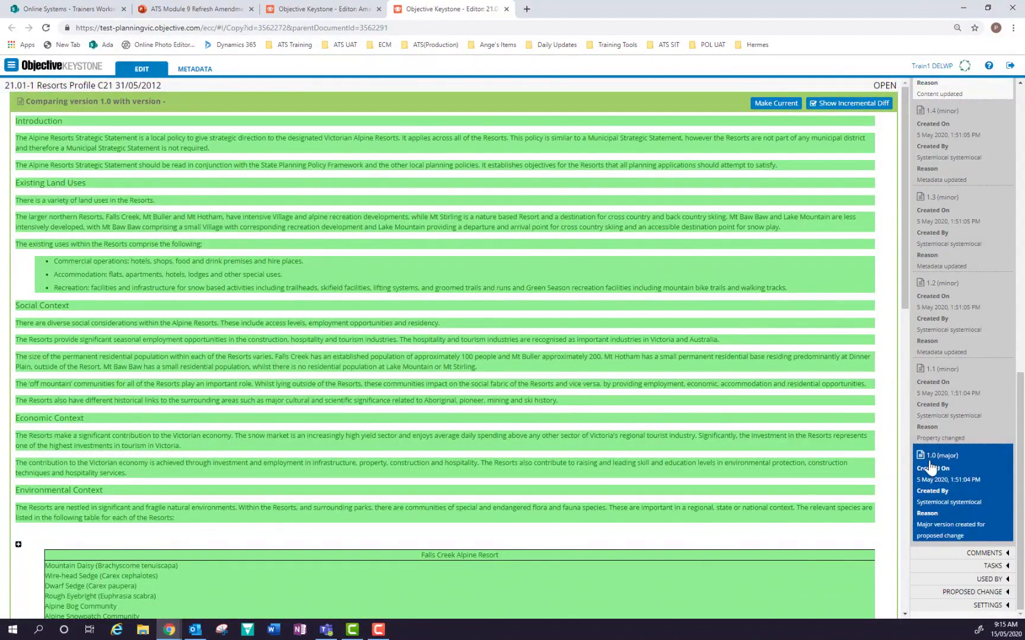
drag(906, 276, 866, 178)
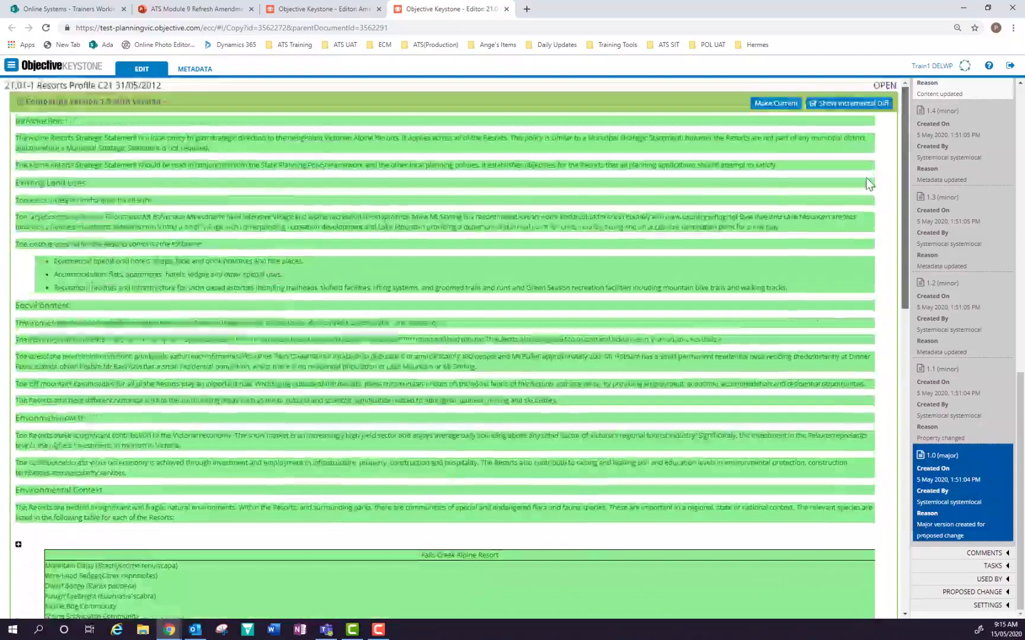
drag(1020, 398, 1008, 98)
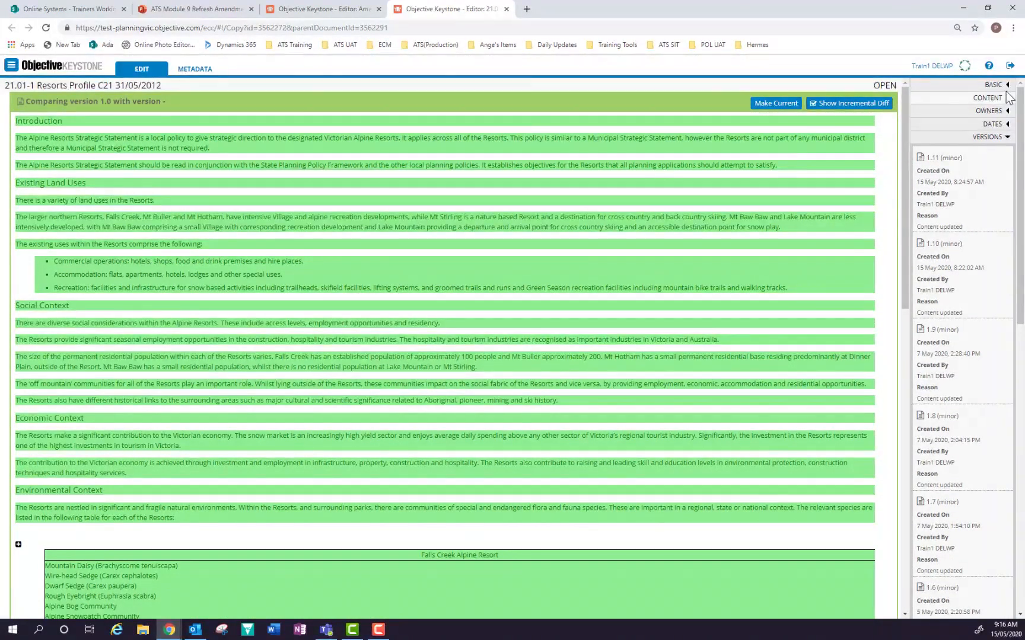
click(947, 195)
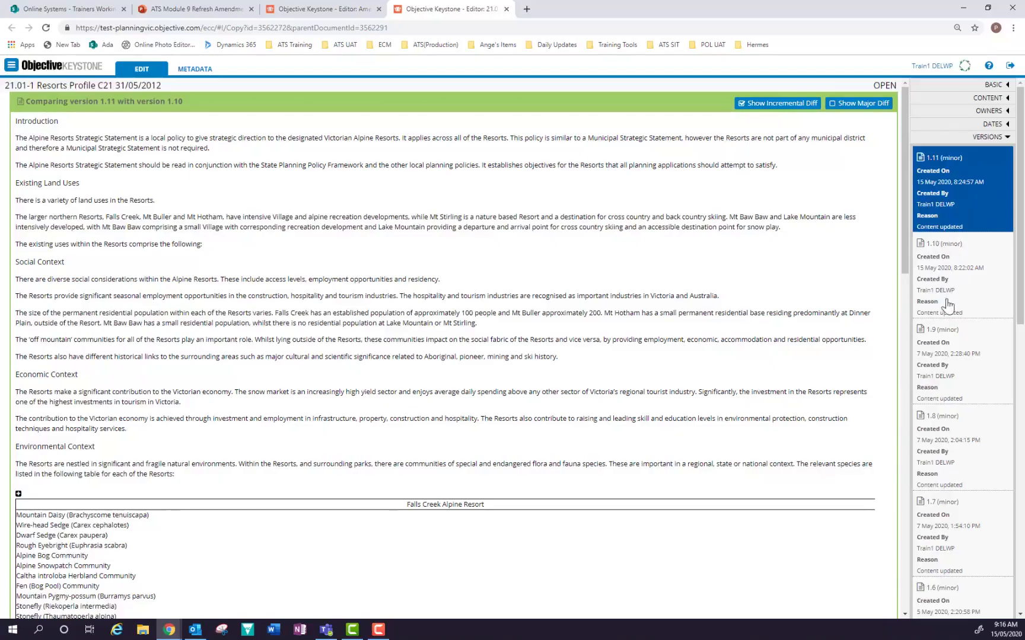
Compare version 1.9 with 1.8, then version 1.8 with 1.7.
click(943, 344)
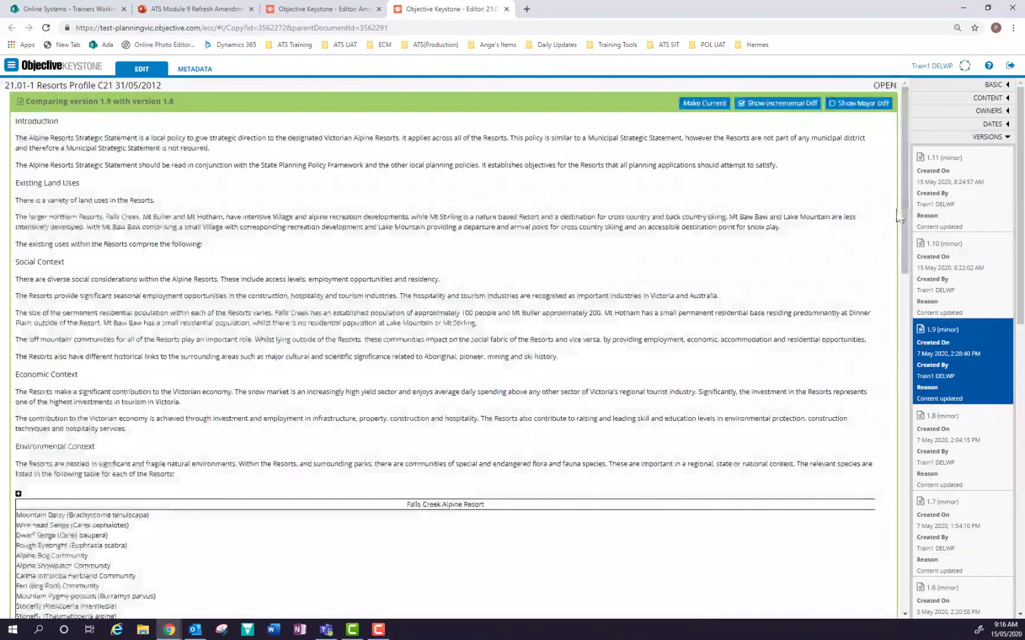
scroll(897, 256, down, 2)
drag(896, 255, 896, 555)
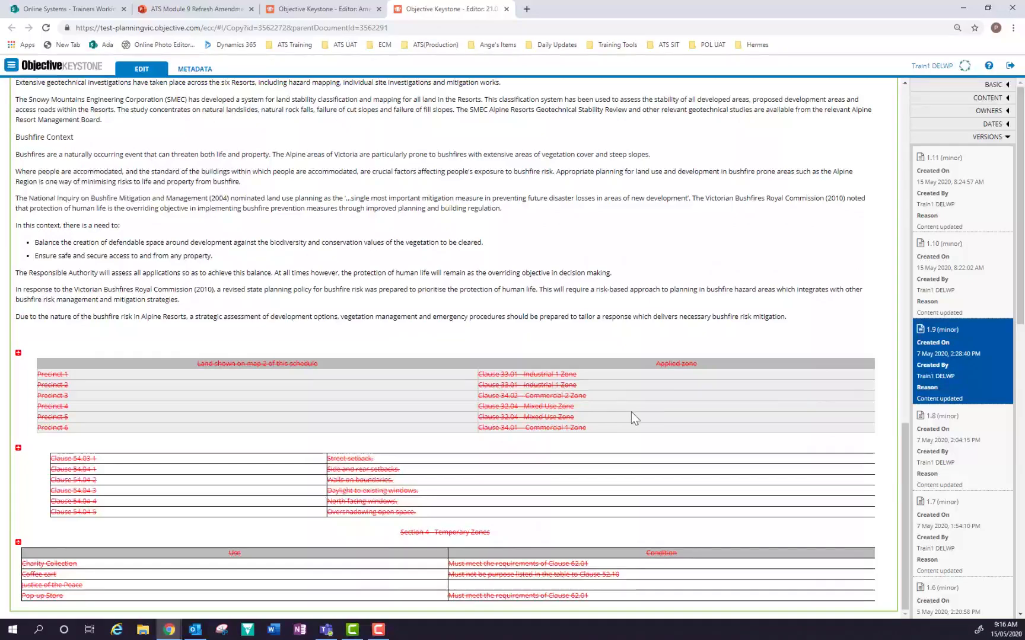
click(949, 448)
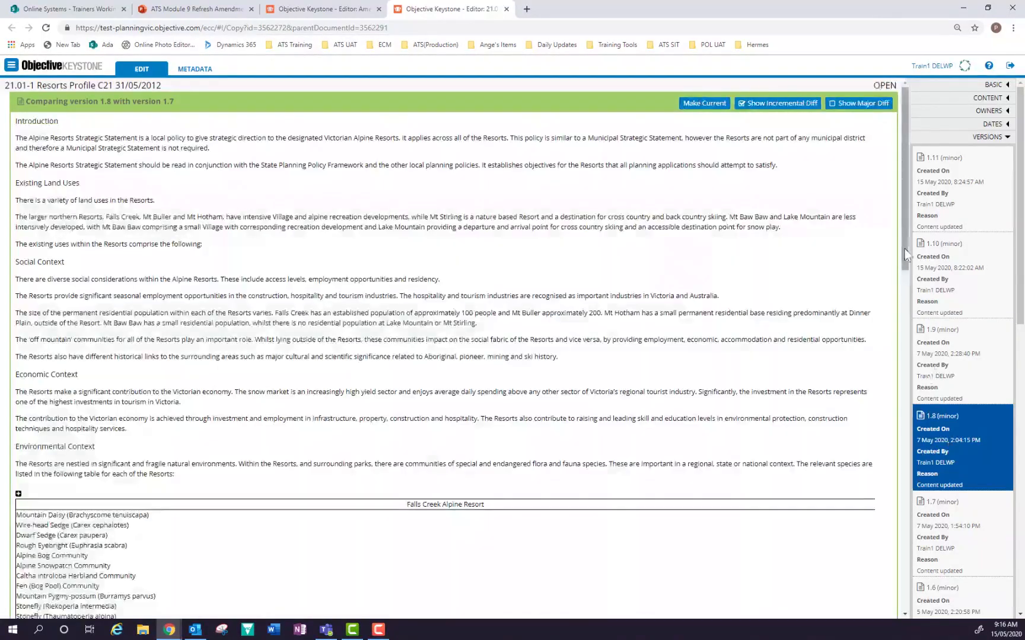
drag(906, 240, 895, 613)
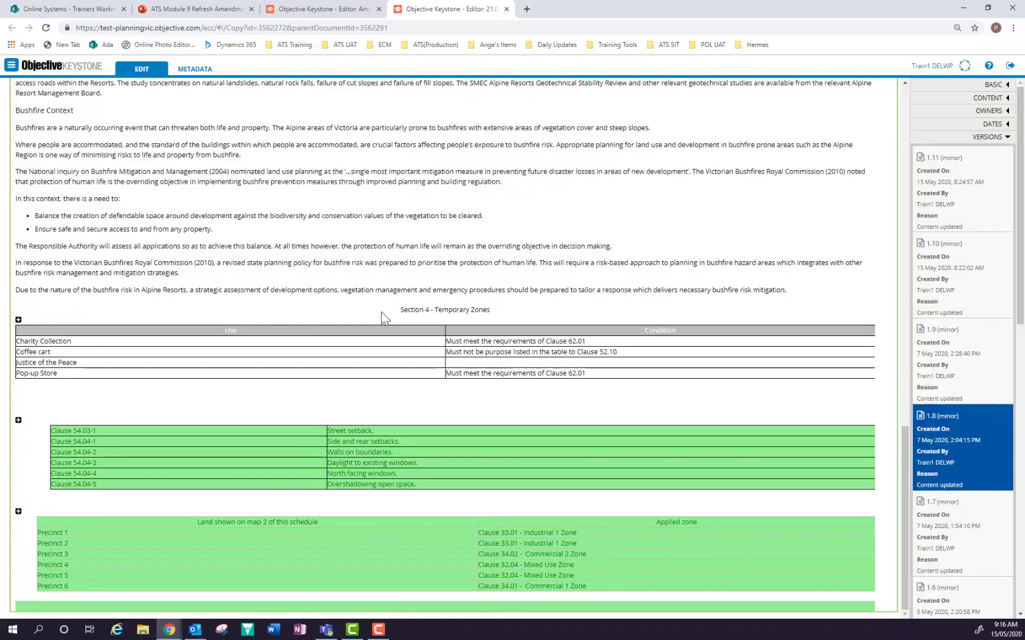
Select the Section 4 - Temporary Zones heading, its table, and the bushfire risk policy paragraph.
drag(400, 308, 662, 521)
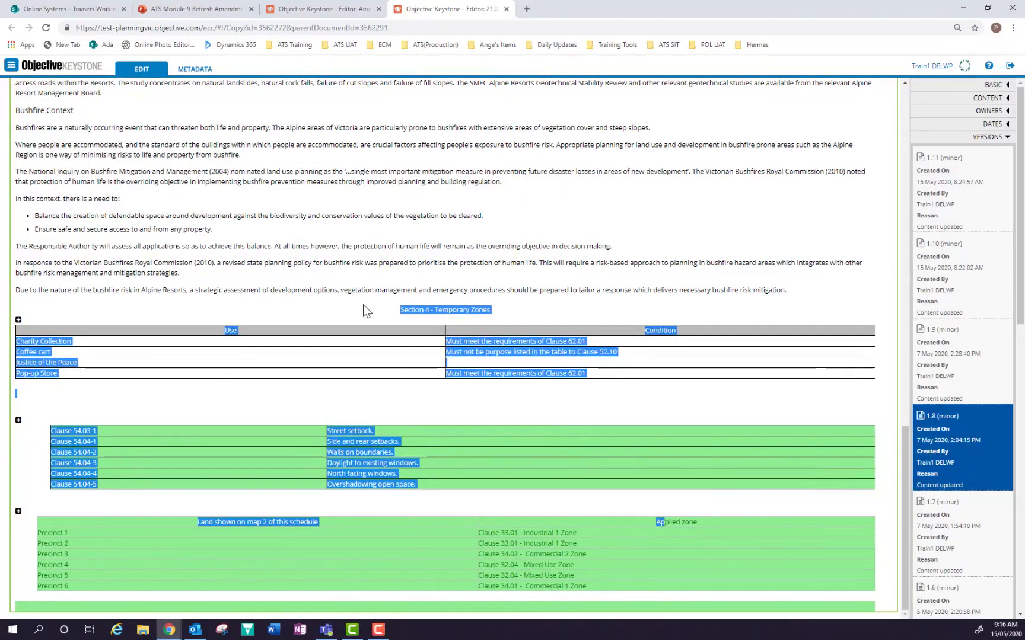
click(404, 314)
drag(401, 311, 713, 589)
triple_click(379, 270)
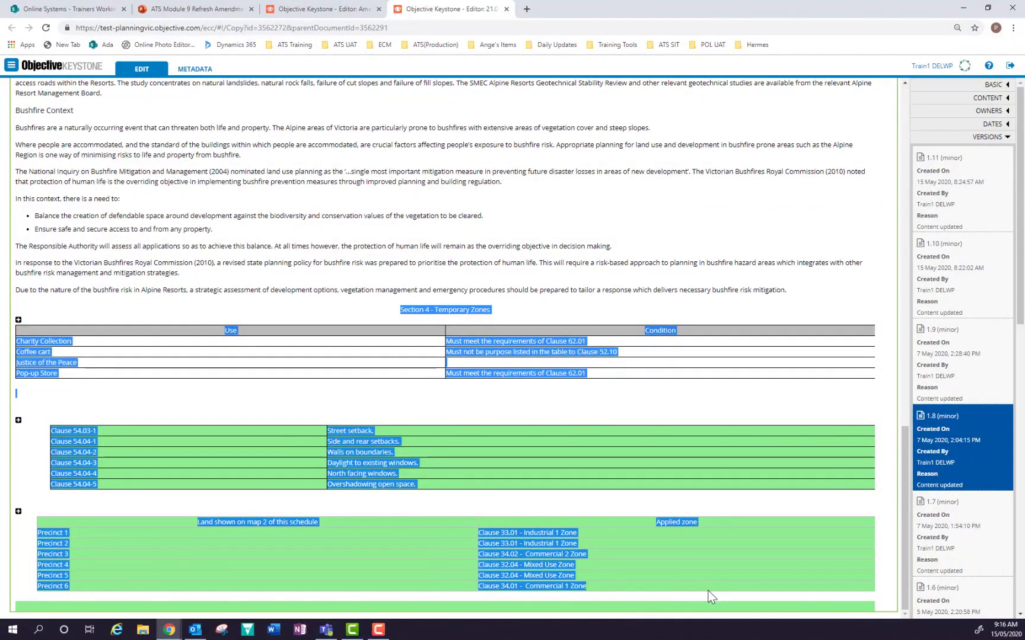
right_click(397, 460)
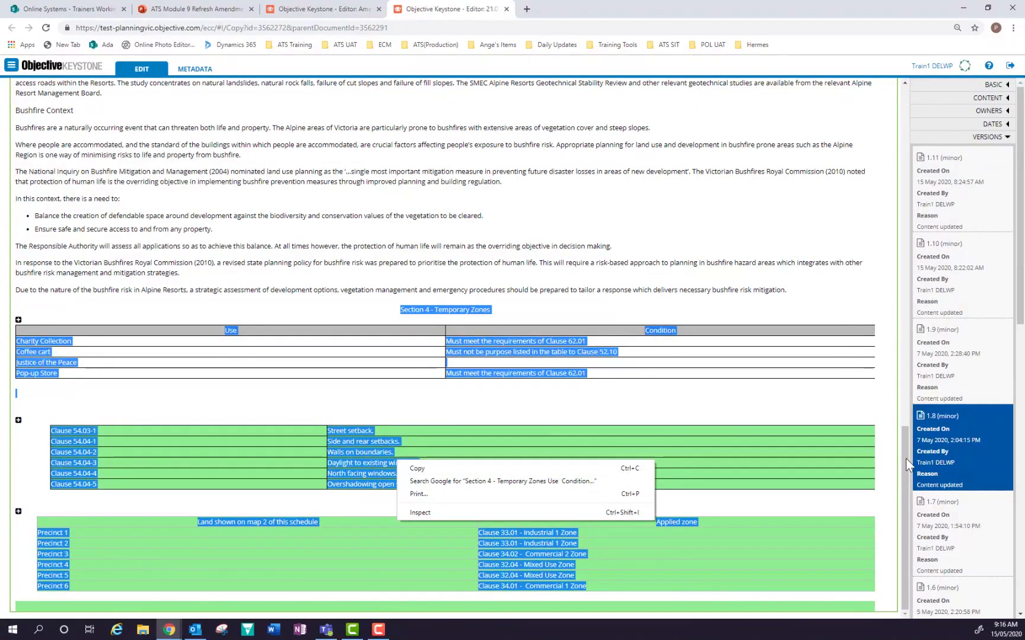
Close the version history and open the Resorts Profile content for editing.
drag(905, 459, 890, 112)
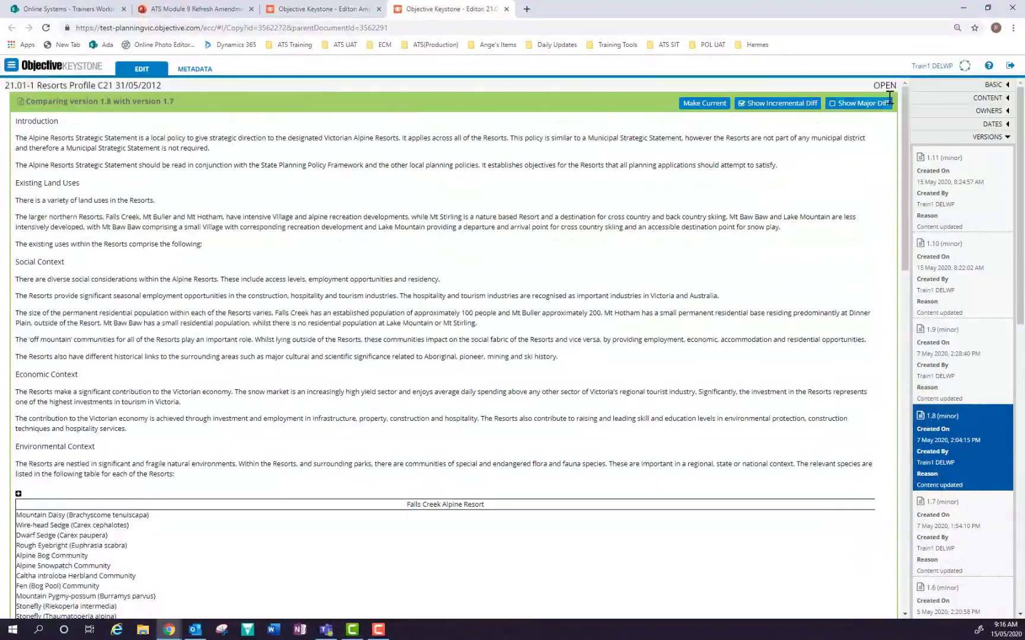
click(987, 138)
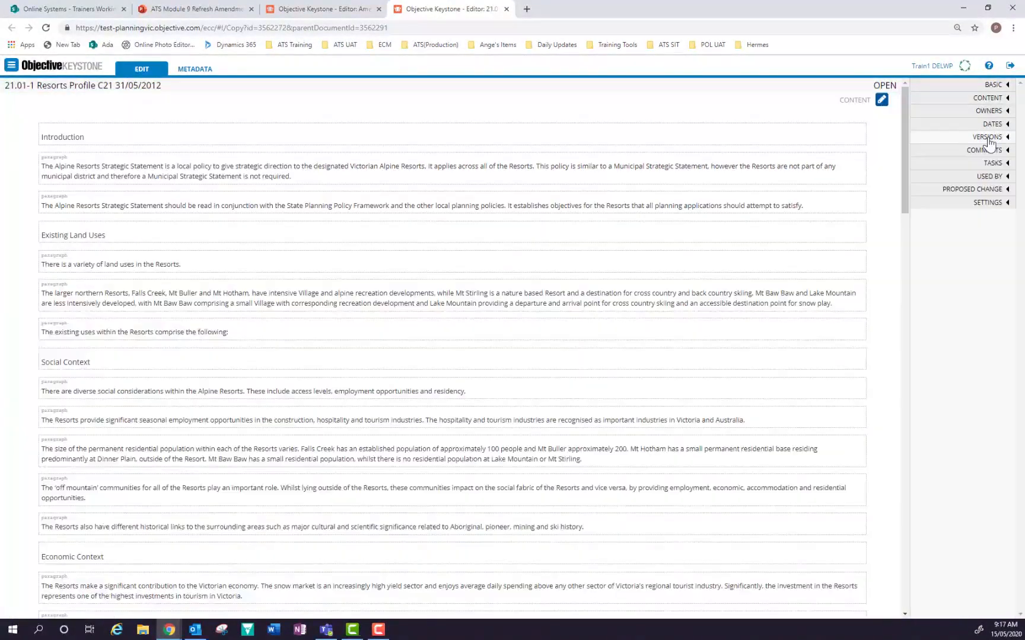
click(881, 100)
drag(905, 255, 905, 561)
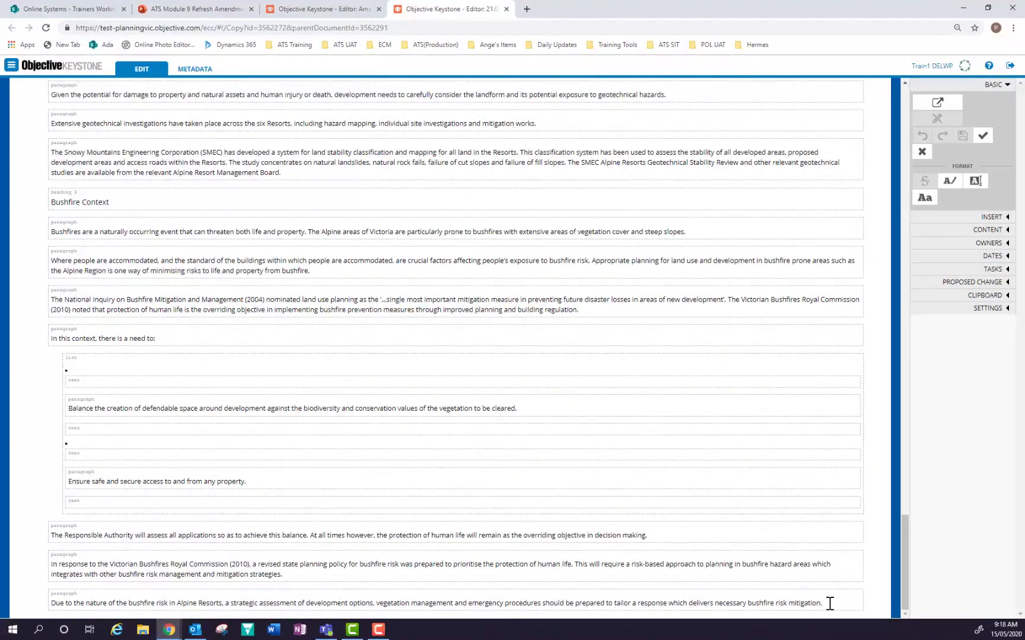
Put the caret in the empty paragraph below the Temporary Zones table and expand SETTINGS.
key(Return)
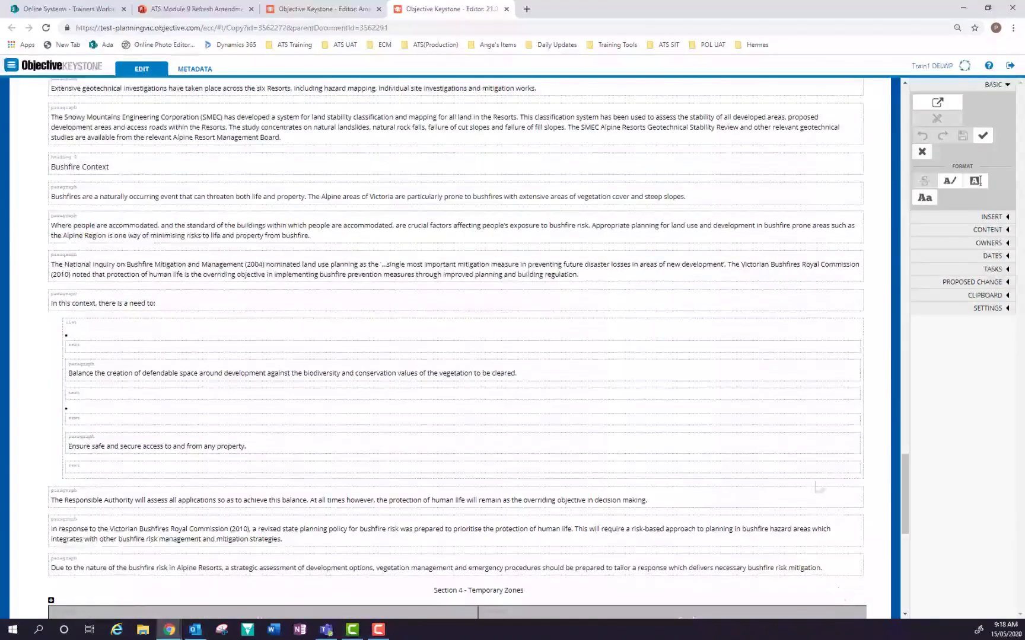
scroll(812, 491, down, 8)
click(780, 494)
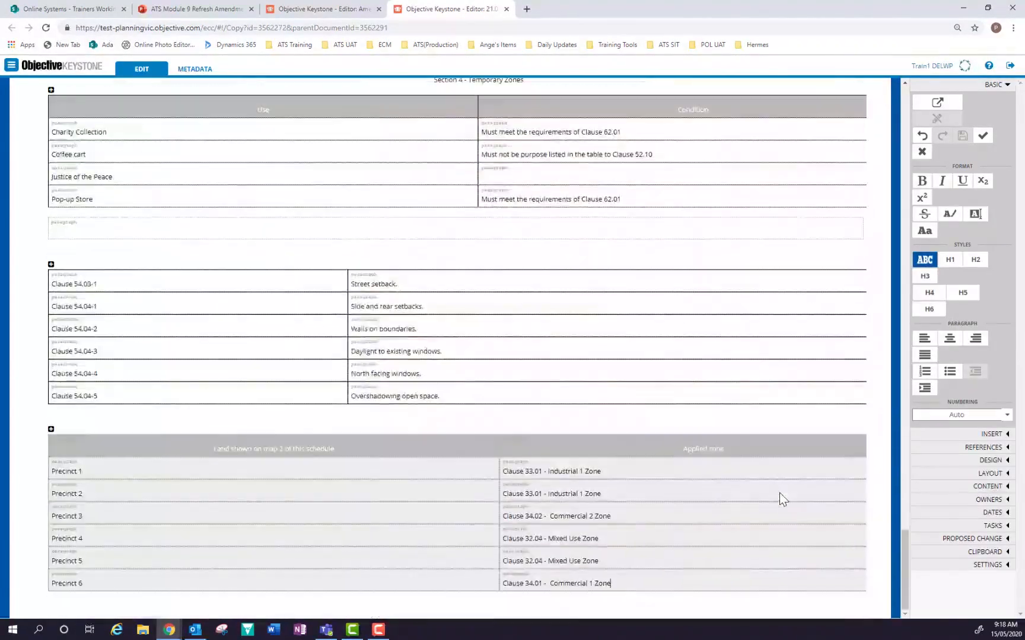
scroll(779, 493, up, 3)
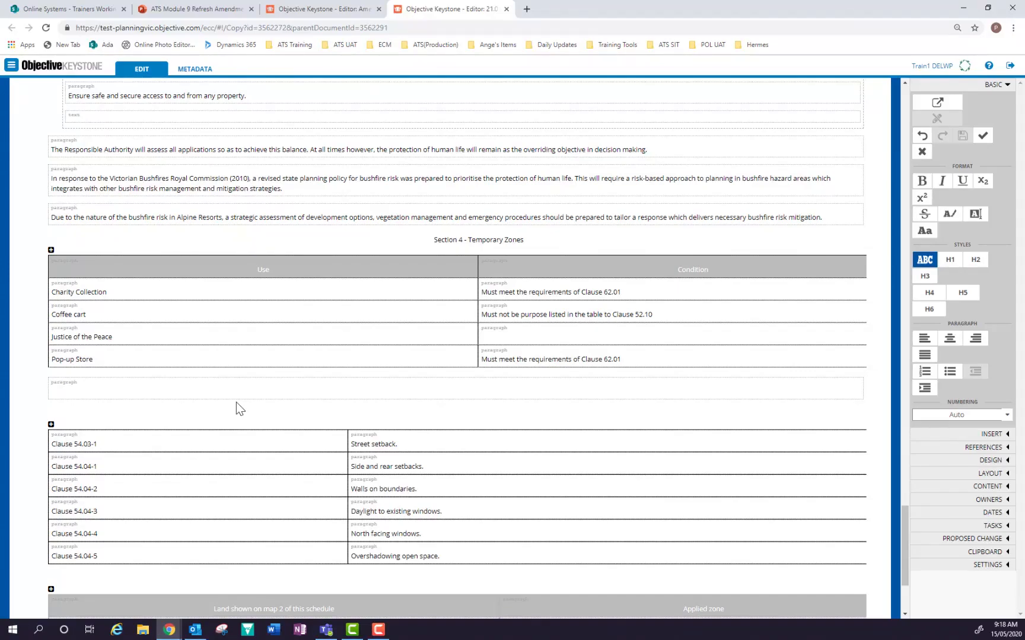
click(115, 391)
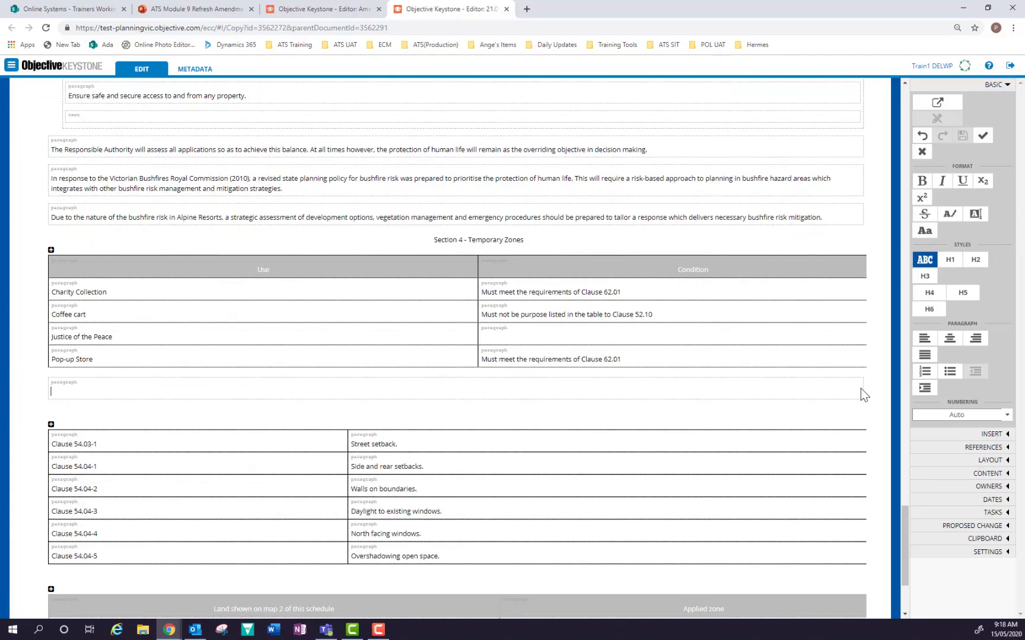
click(979, 551)
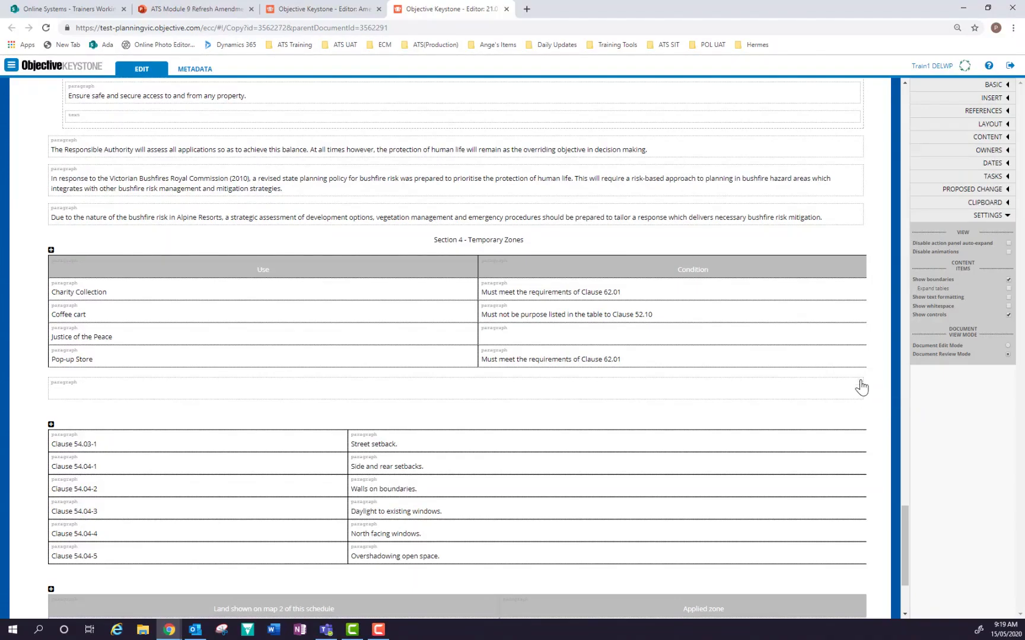
Delete the blank paragraph after the Section 4 Temporary Zones table, then save the clause.
click(861, 382)
click(852, 382)
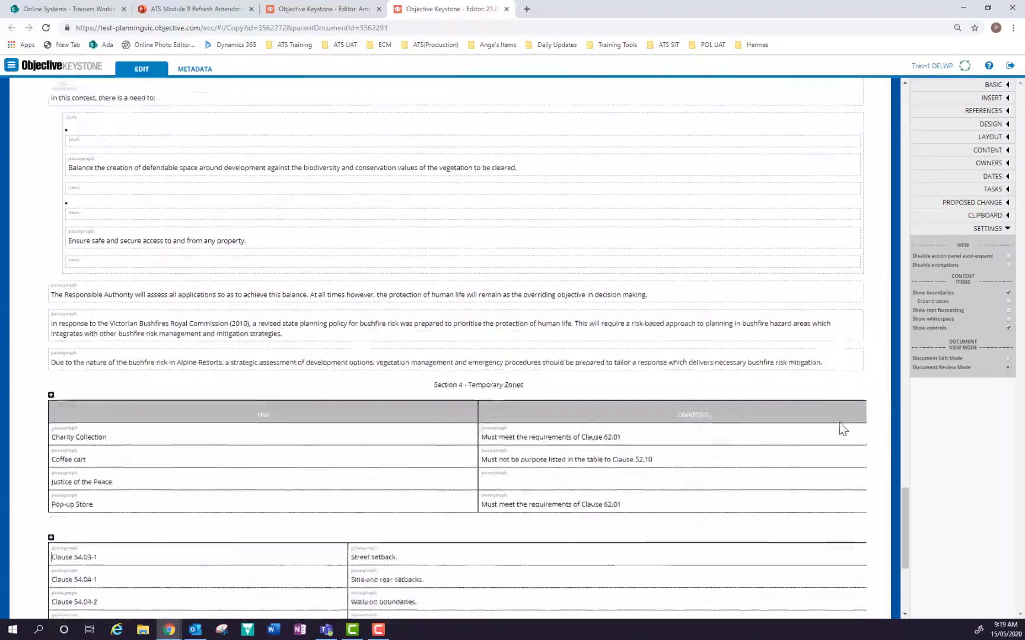
scroll(839, 423, up, 7)
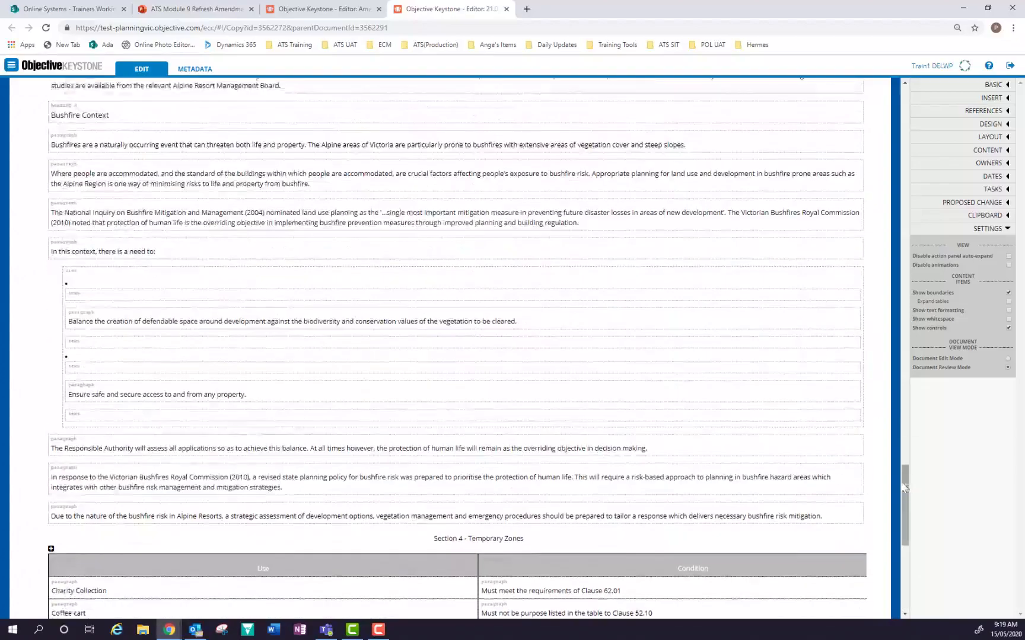
drag(903, 486, 902, 101)
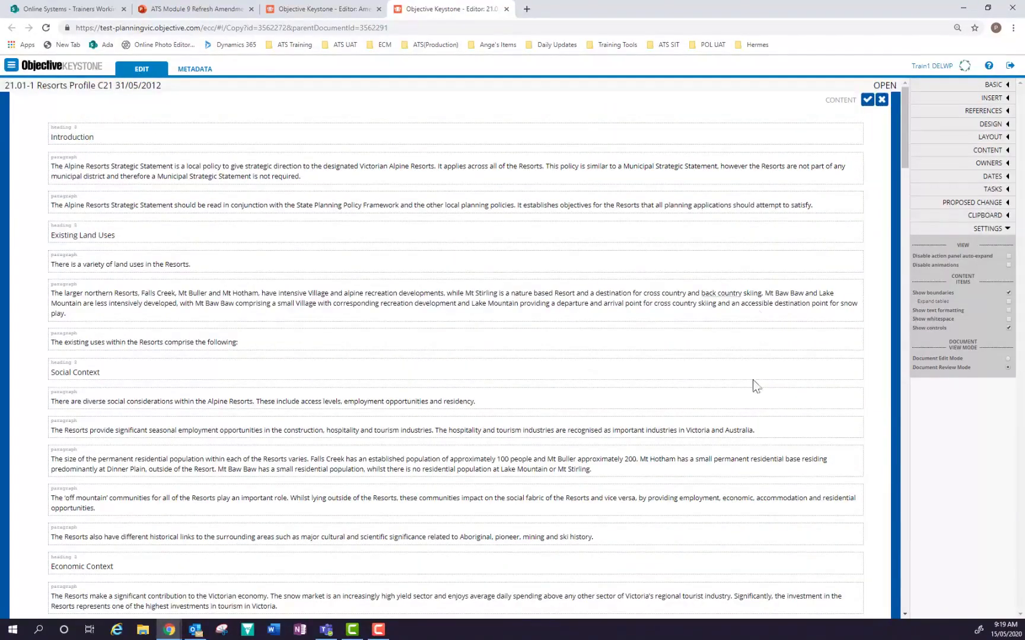
drag(903, 125, 930, 88)
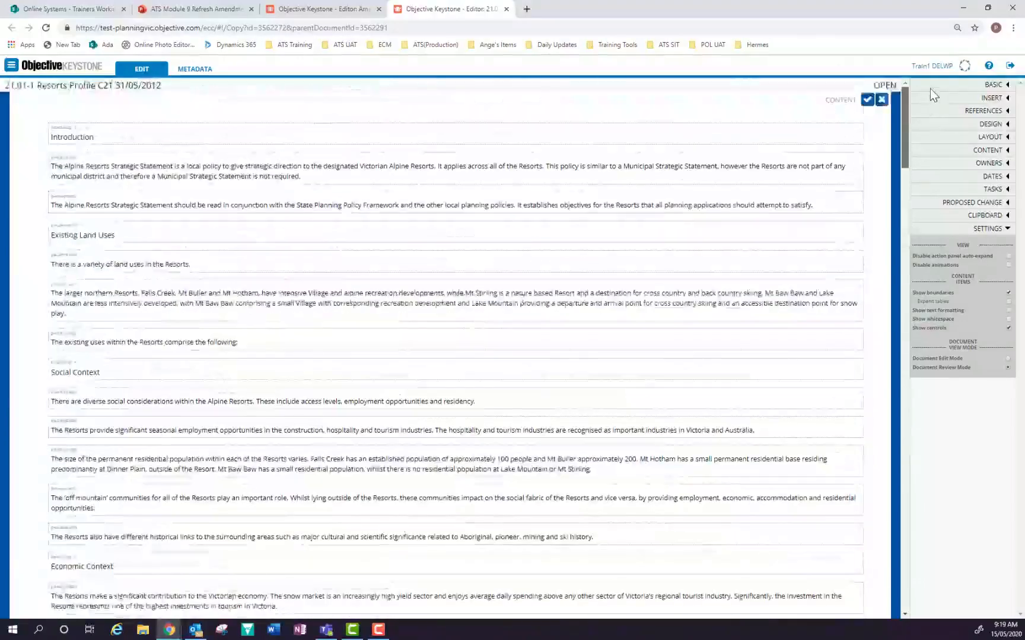
click(868, 102)
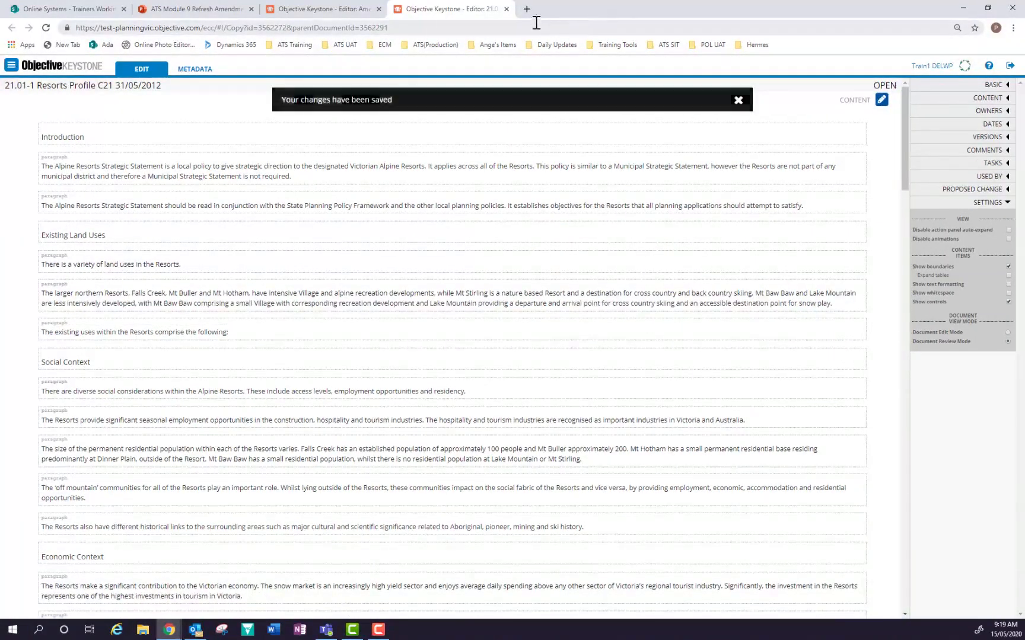
Close the clause tab and publish a Print PDF (RGB) snapshot of C2184gumn.
click(506, 10)
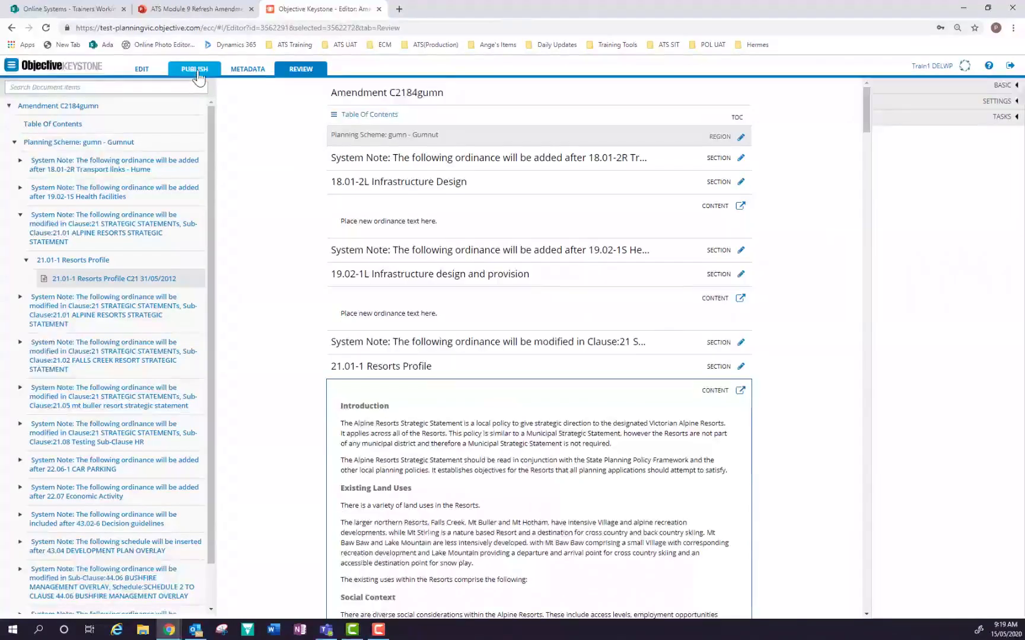
click(197, 73)
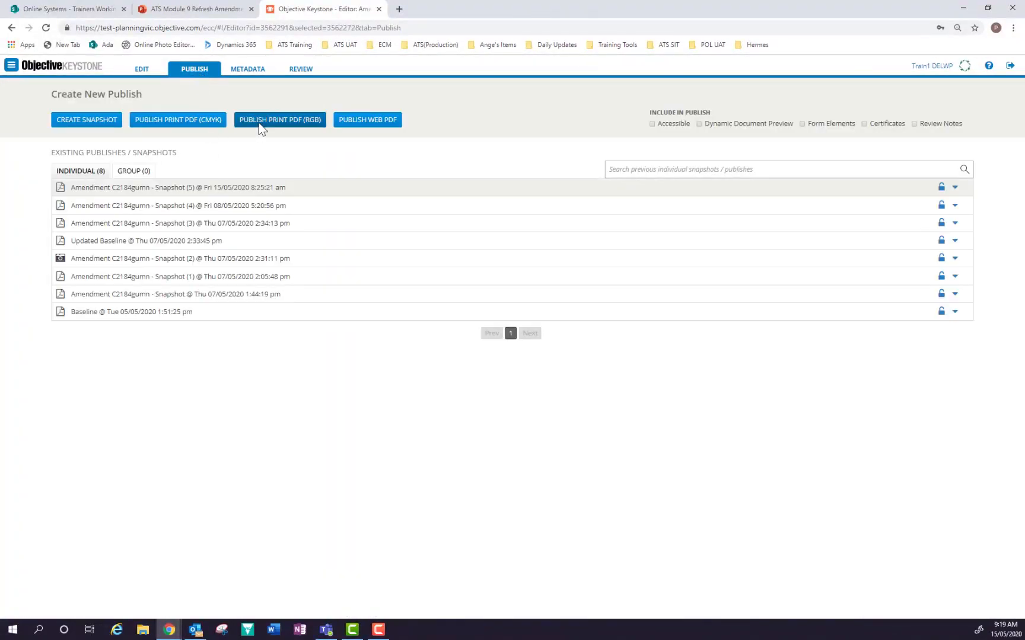
click(295, 124)
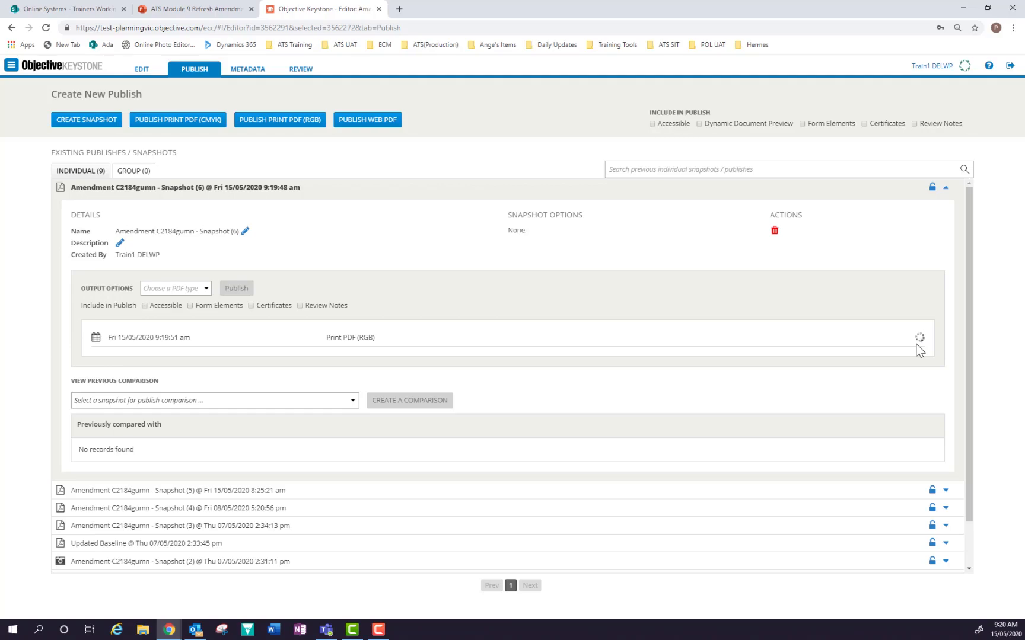
Create a comparison of Snapshot (6) against Snapshot (4) from 08/05/2020.
click(352, 401)
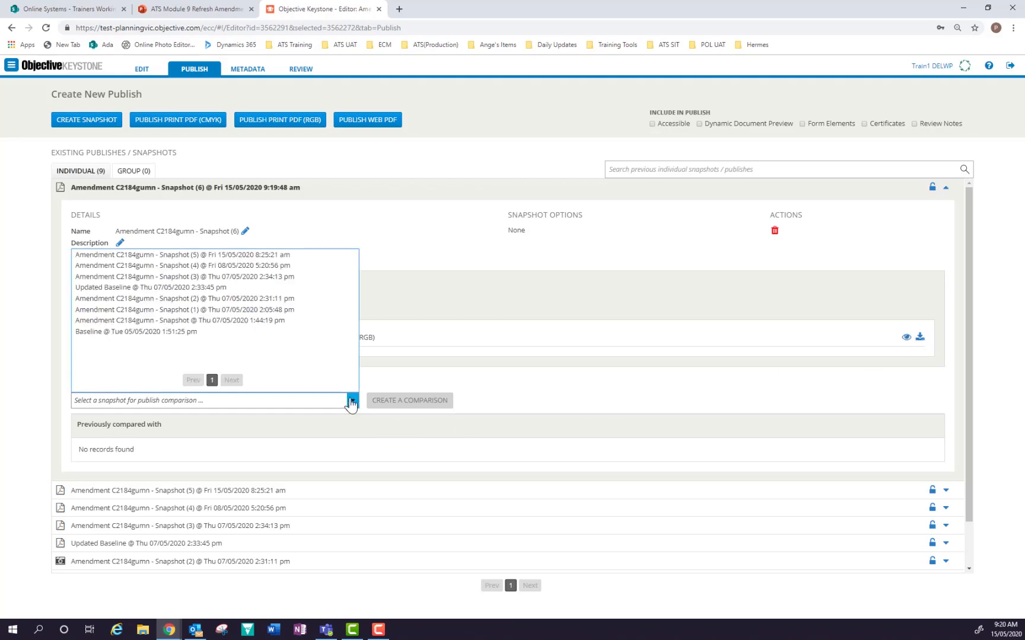
click(178, 265)
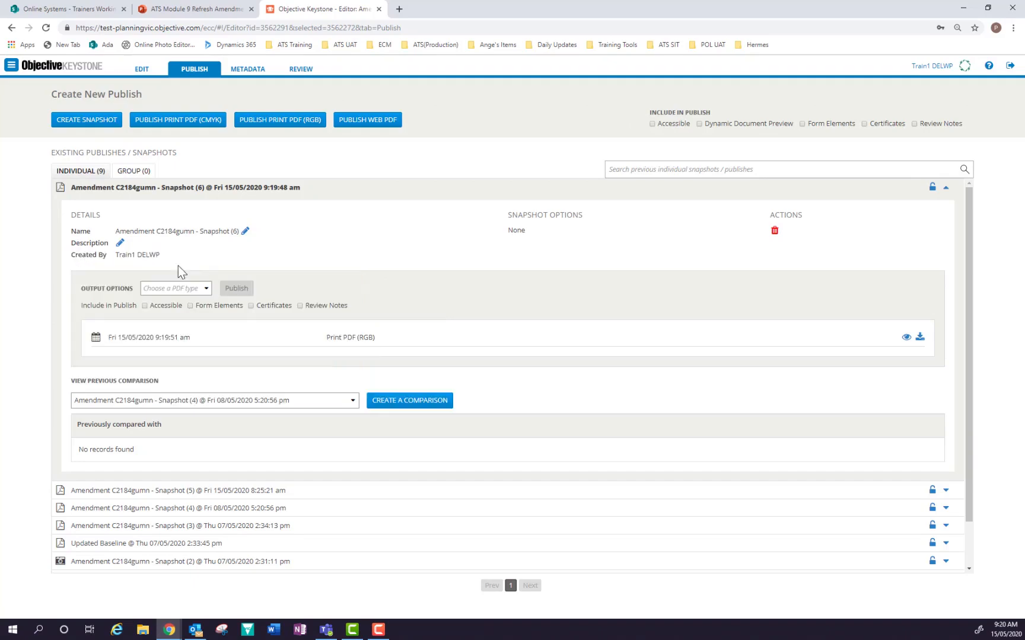
click(393, 400)
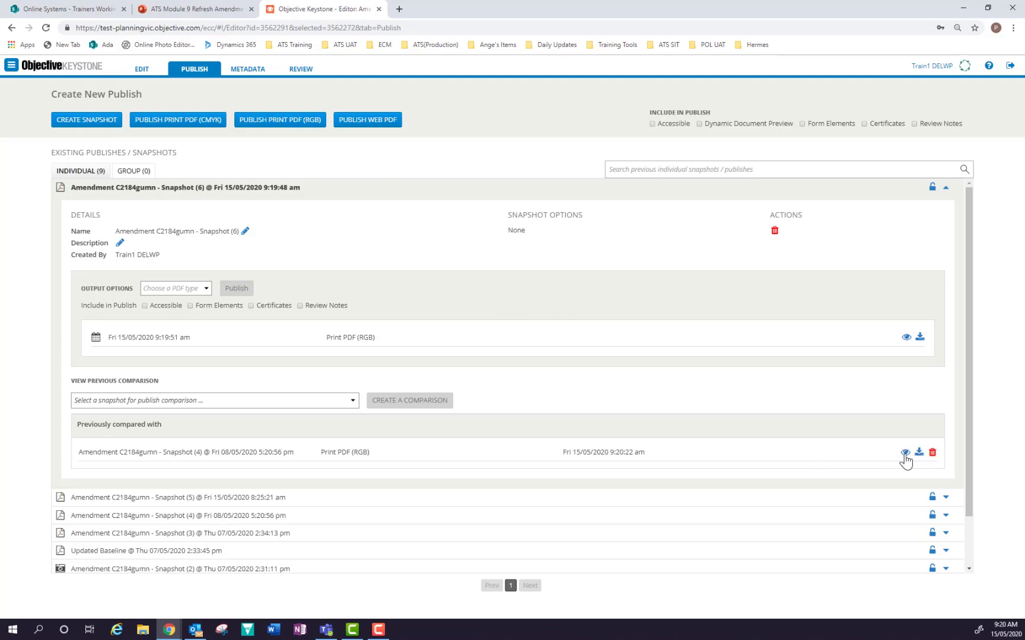
click(904, 455)
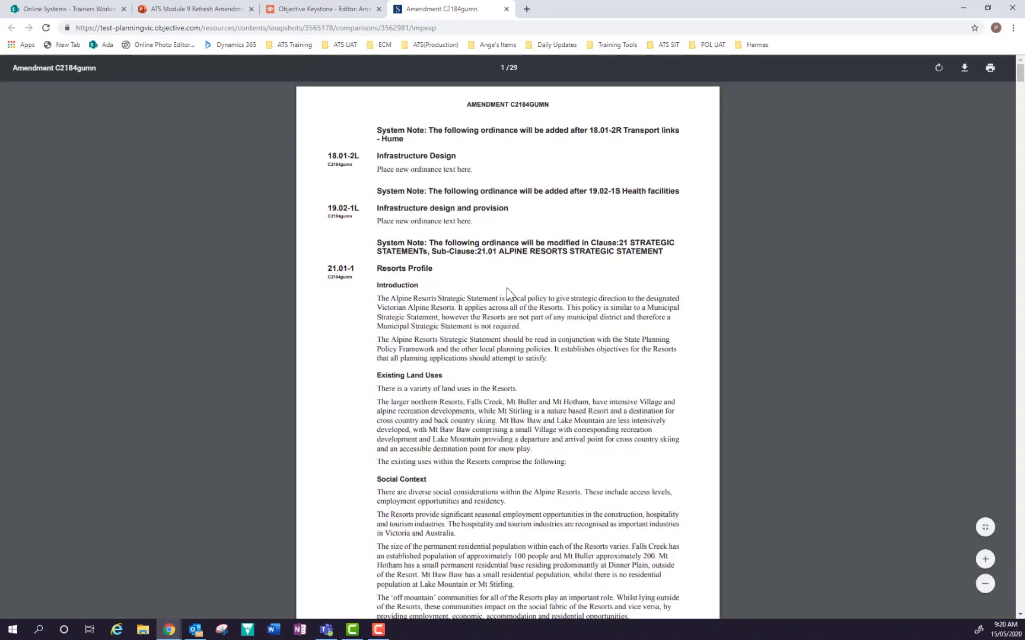
scroll(507, 289, down, 8)
scroll(507, 291, down, 18)
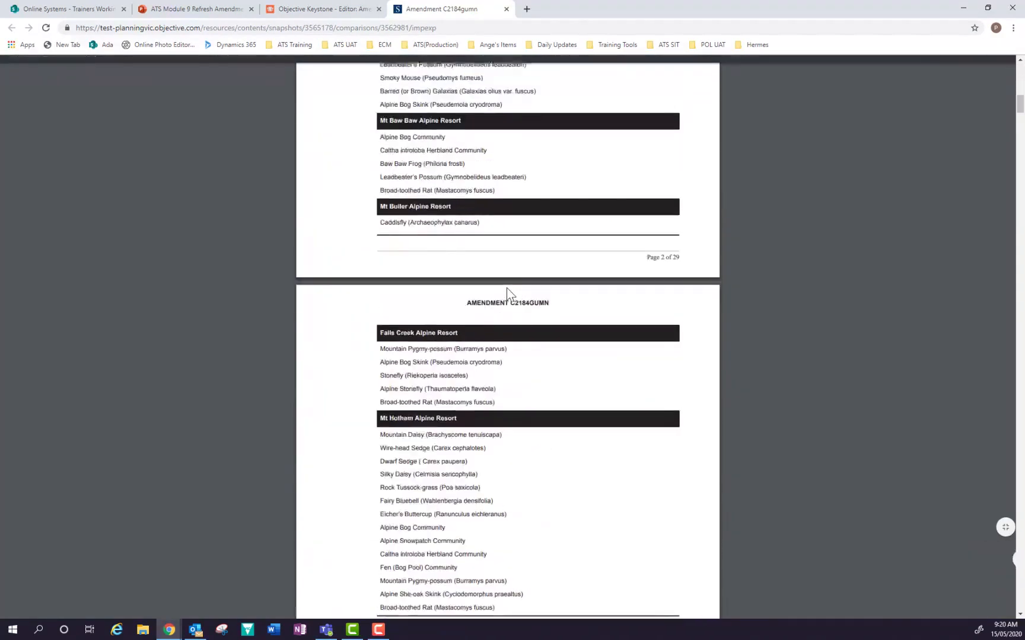
scroll(507, 290, down, 10)
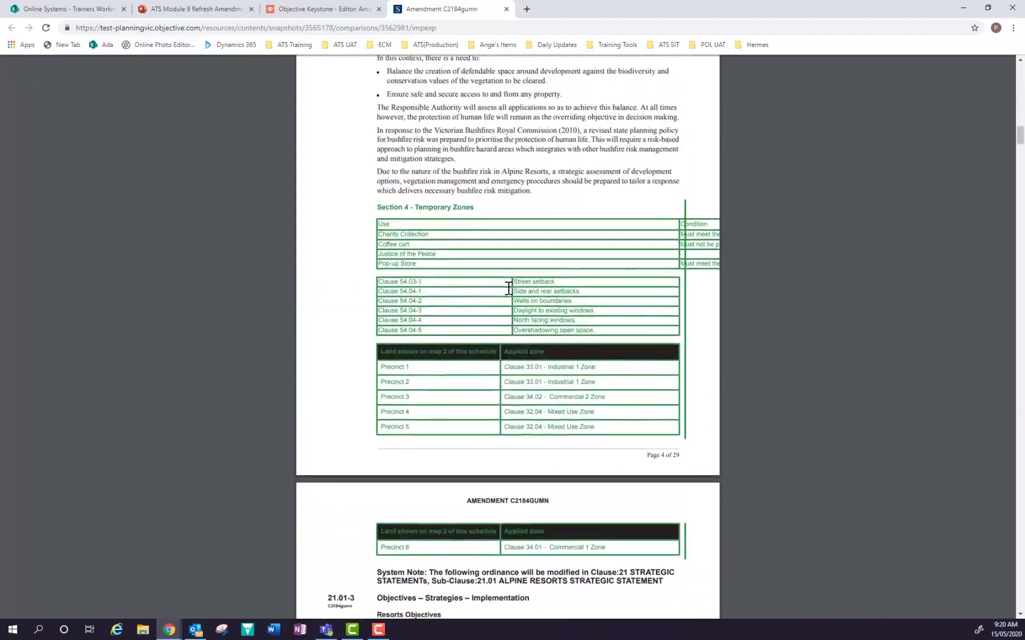
scroll(562, 276, down, 5)
scroll(562, 276, up, 7)
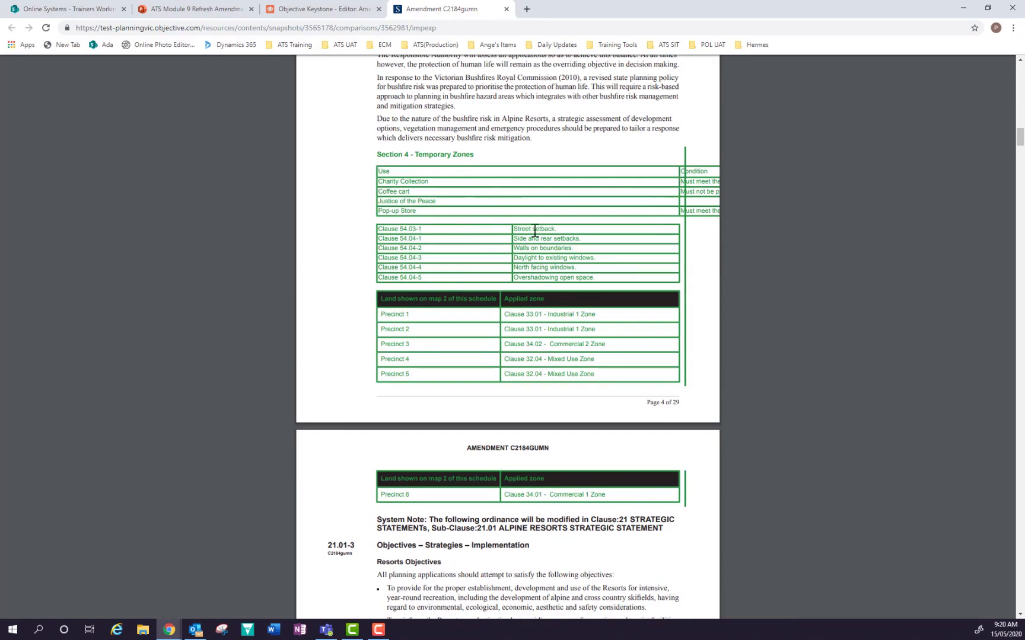
scroll(547, 264, down, 8)
scroll(546, 264, down, 10)
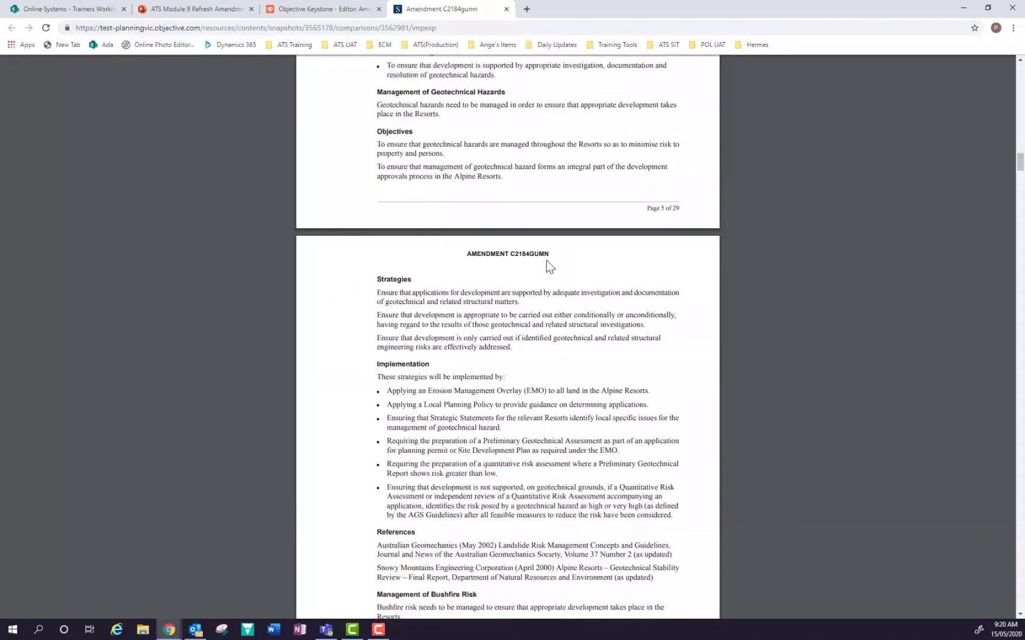
scroll(537, 256, up, 13)
scroll(523, 246, up, 5)
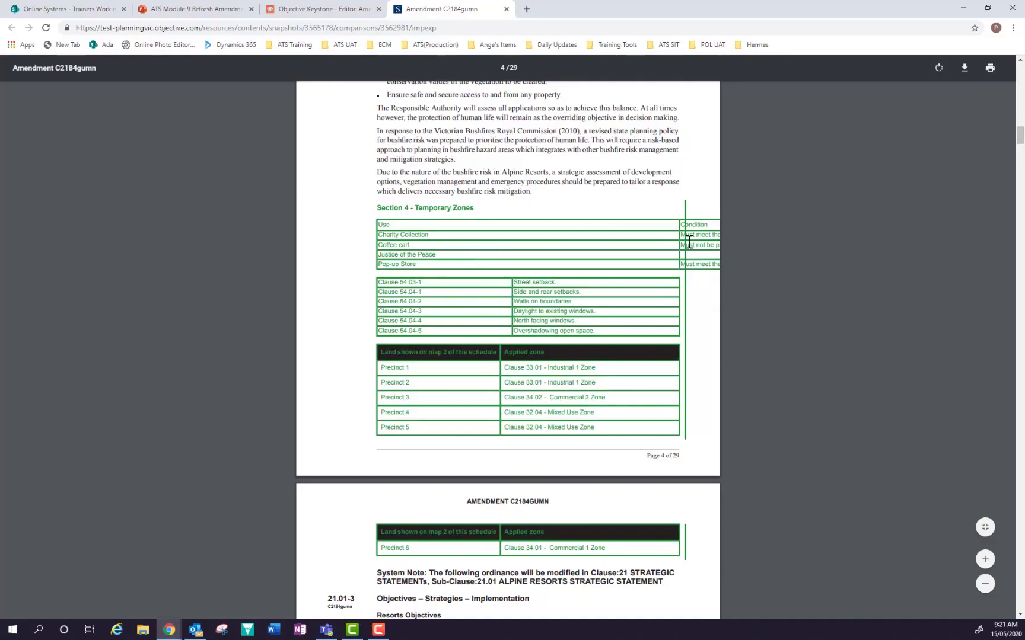
click(506, 9)
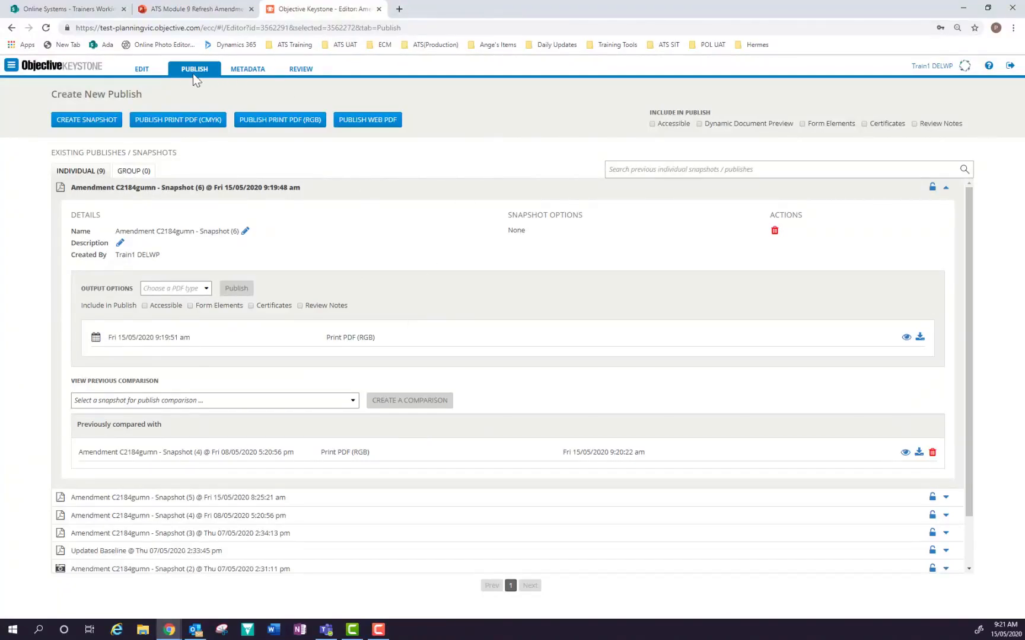
From the Review tab, open 21.01-1 Resorts Profile content and expand VERSIONS (1.13 vs 1.12).
click(294, 69)
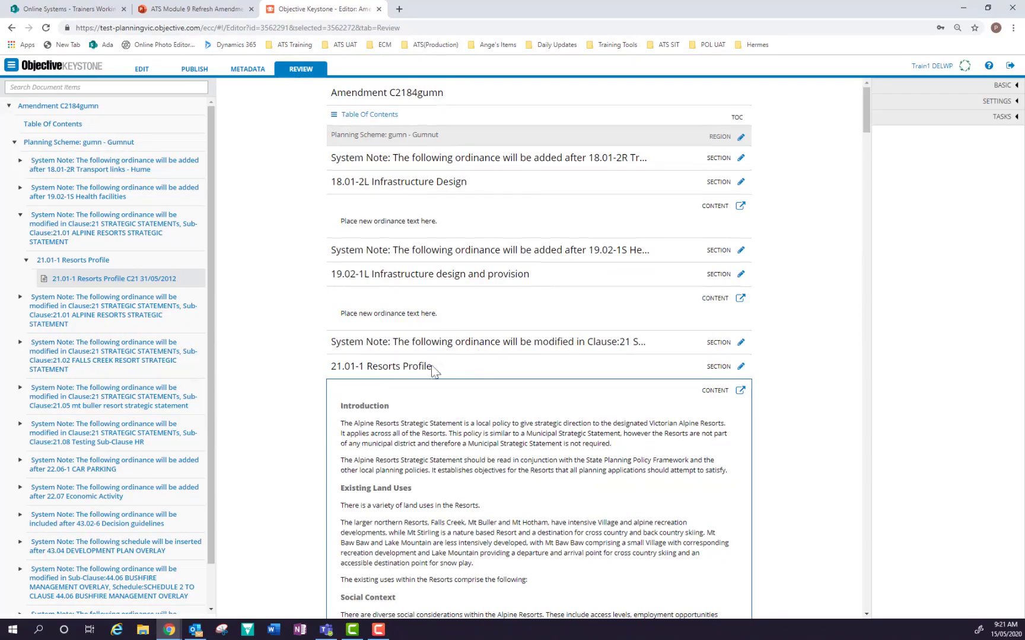
scroll(432, 370, down, 3)
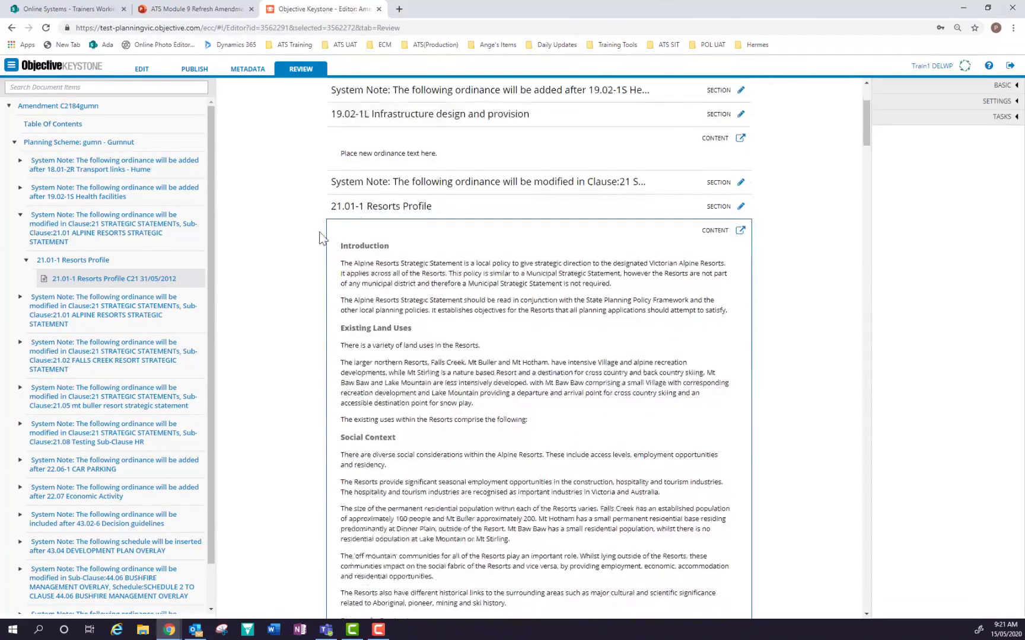
click(739, 230)
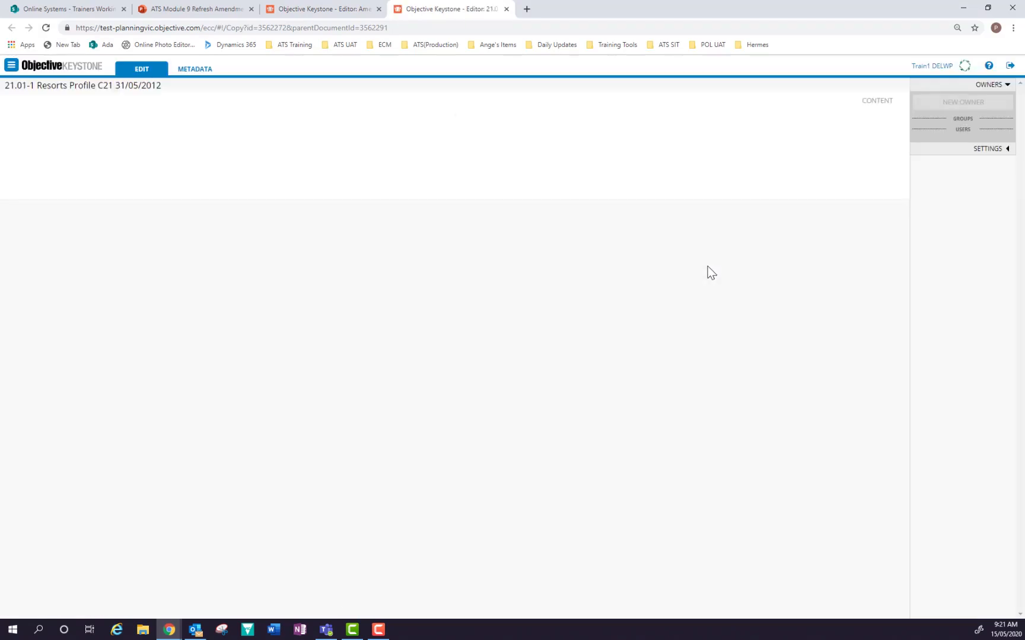
click(947, 190)
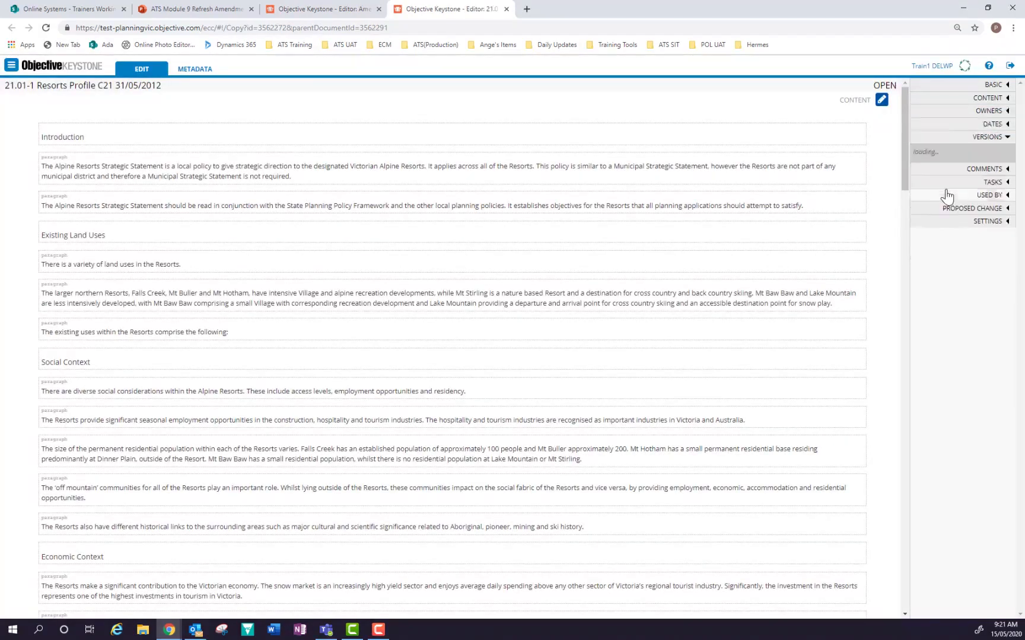